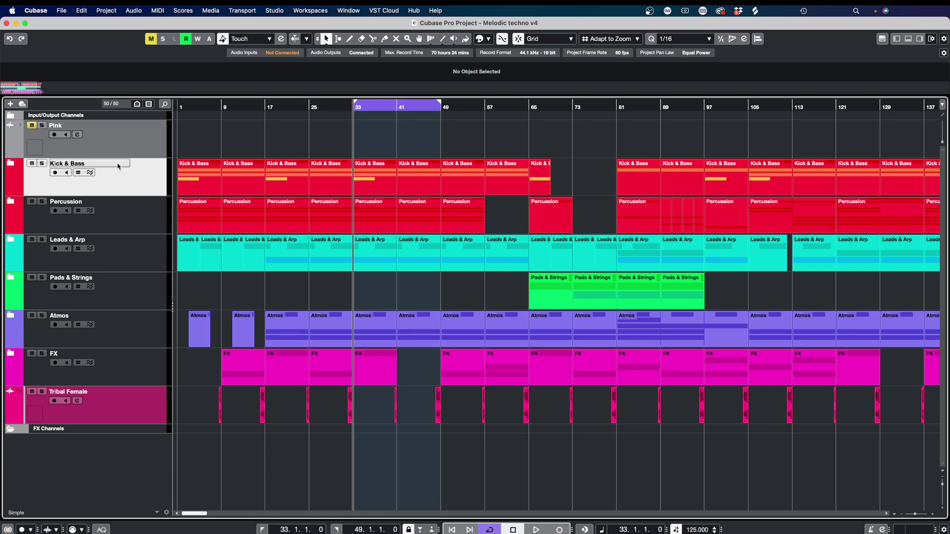
Step: Expand the Kick & Bass folder and select the Reece Bomb events between bars 33 and 49
click(15, 165)
click(375, 292)
drag(371, 263, 424, 304)
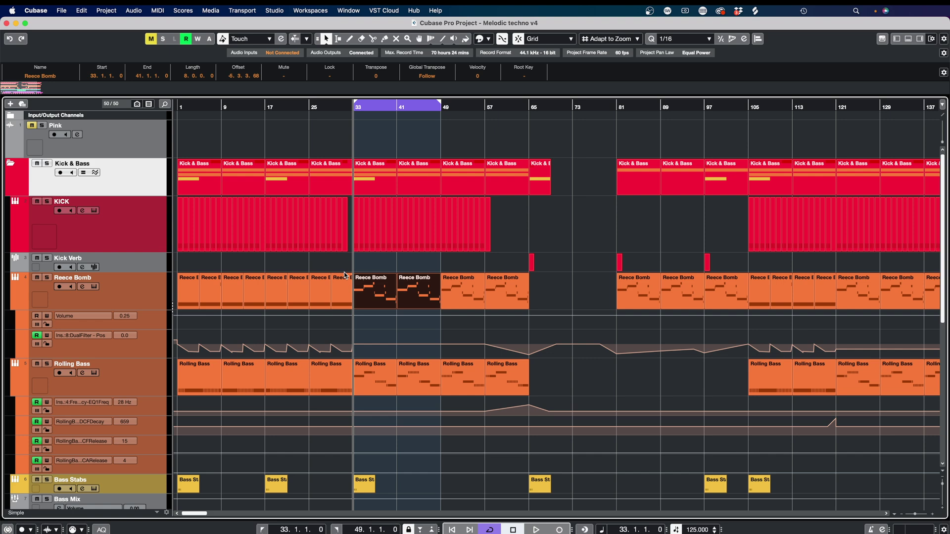
Step: Toggle the MixConsole open and closed with F3, then select and record-arm the Pink track
key(F3)
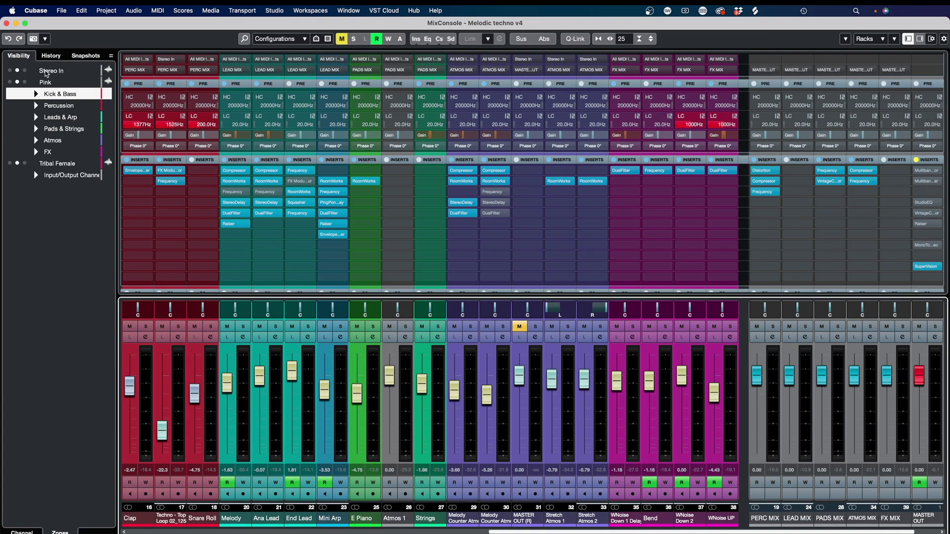
key(F3)
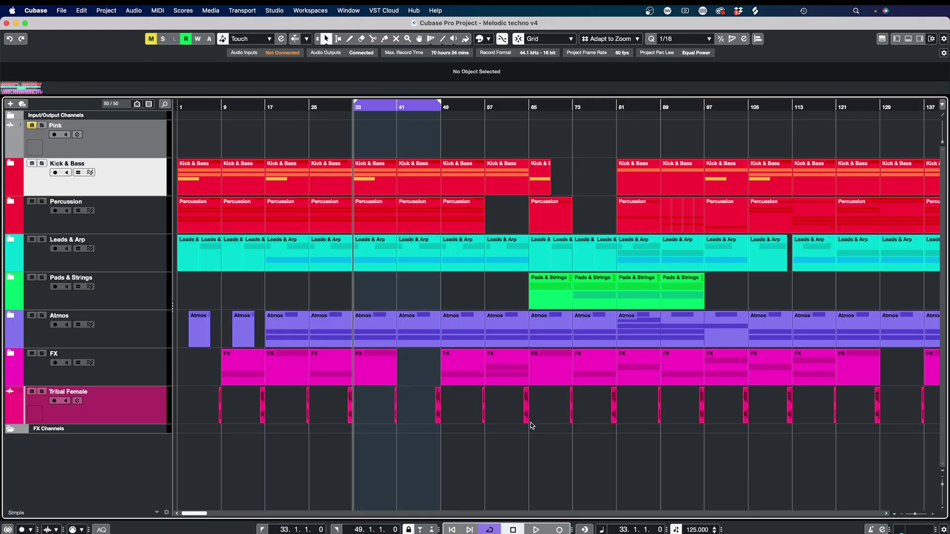
click(158, 146)
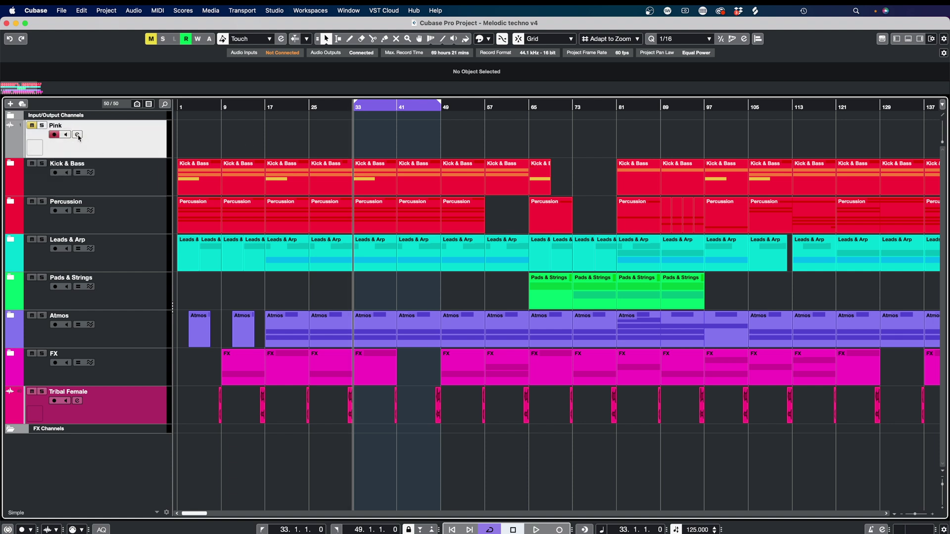
Step: Inspect the Pink track's TestGenerator pink-noise insert in its channel settings, then bring up the MixConsole
click(77, 134)
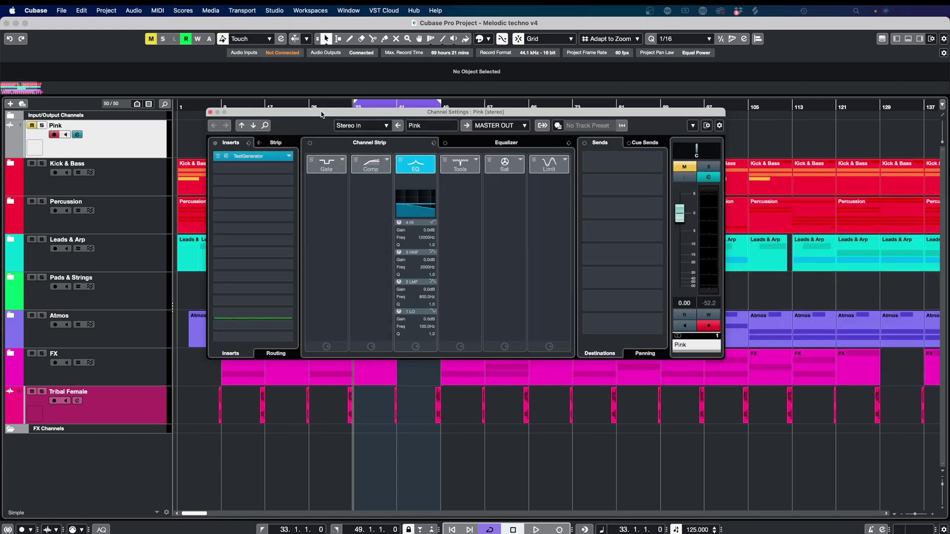
click(227, 158)
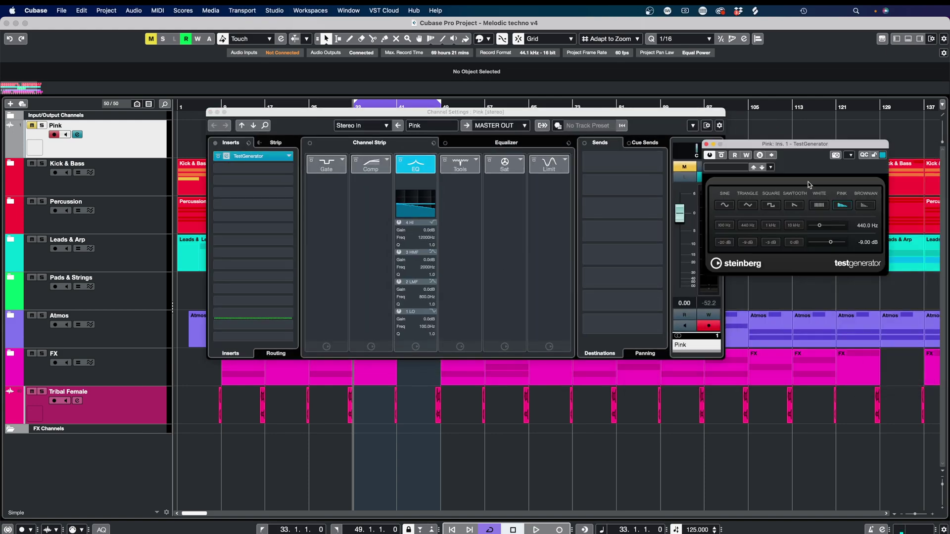
drag(793, 159, 348, 155)
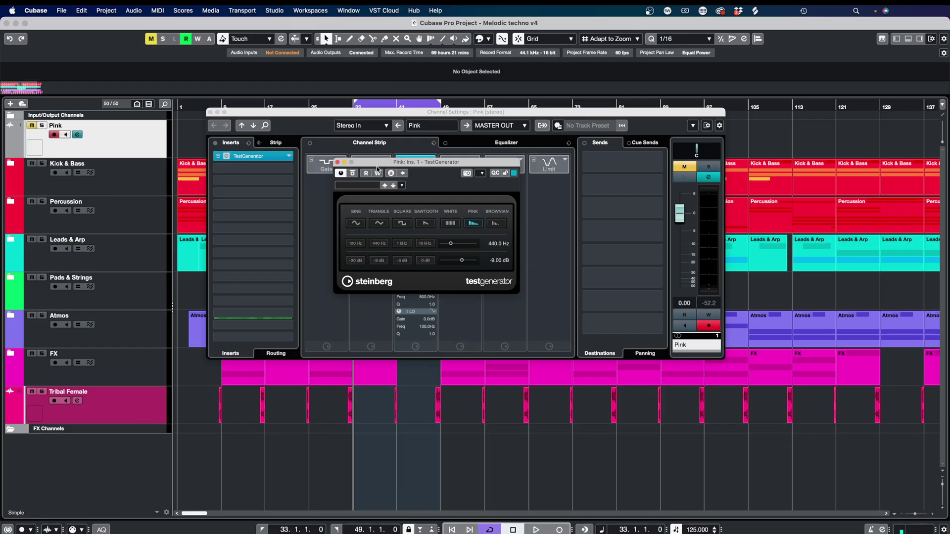
key(F3)
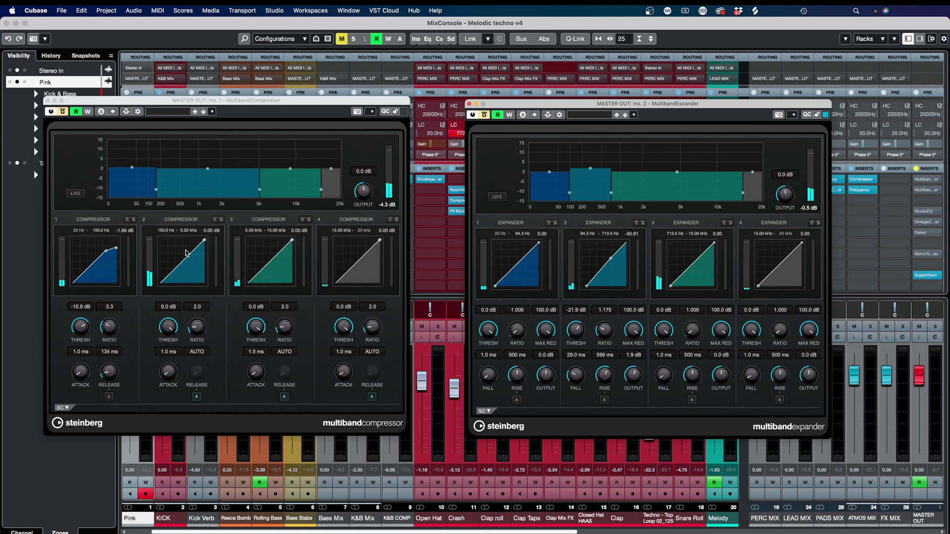
Step: Bypass compressor bands 2–4 and expander bands 1, 3 and 4, keeping compressor band 1 and expander band 2
click(214, 220)
click(302, 220)
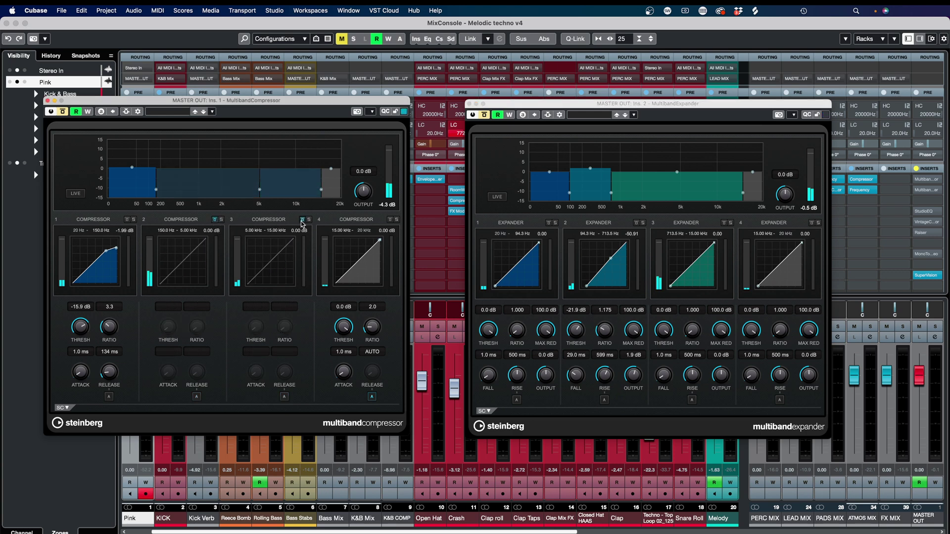
click(389, 219)
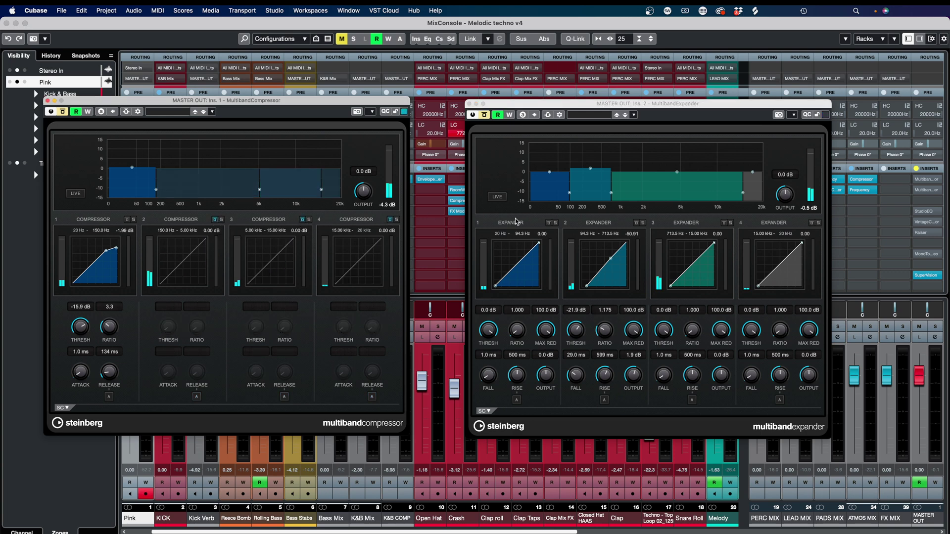
click(548, 223)
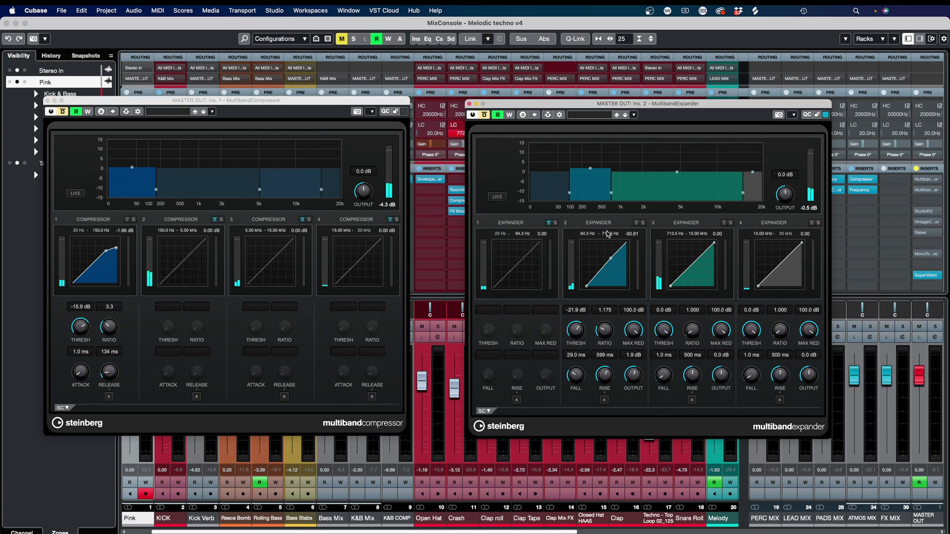
click(724, 222)
click(811, 222)
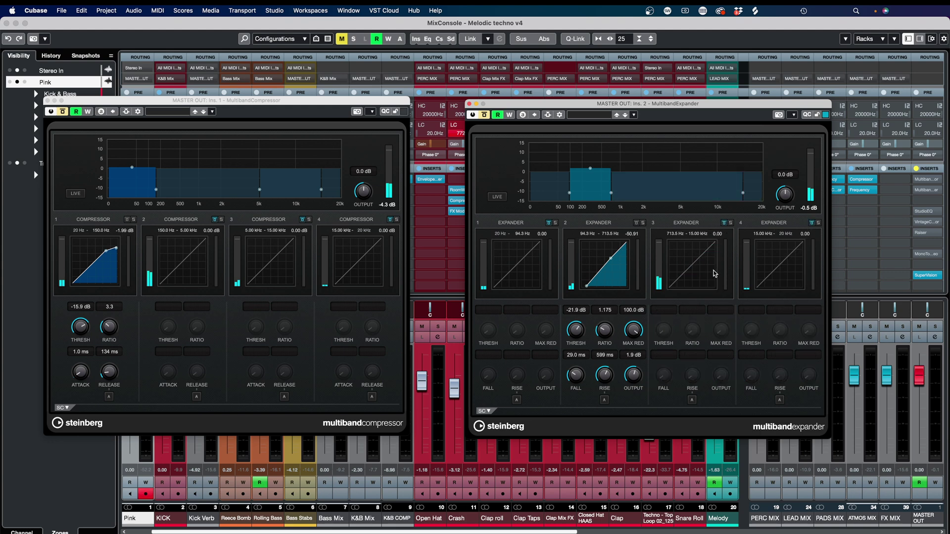
mouse_move(544, 104)
mouse_down()
mouse_move(216, 106)
mouse_move(542, 104)
mouse_up()
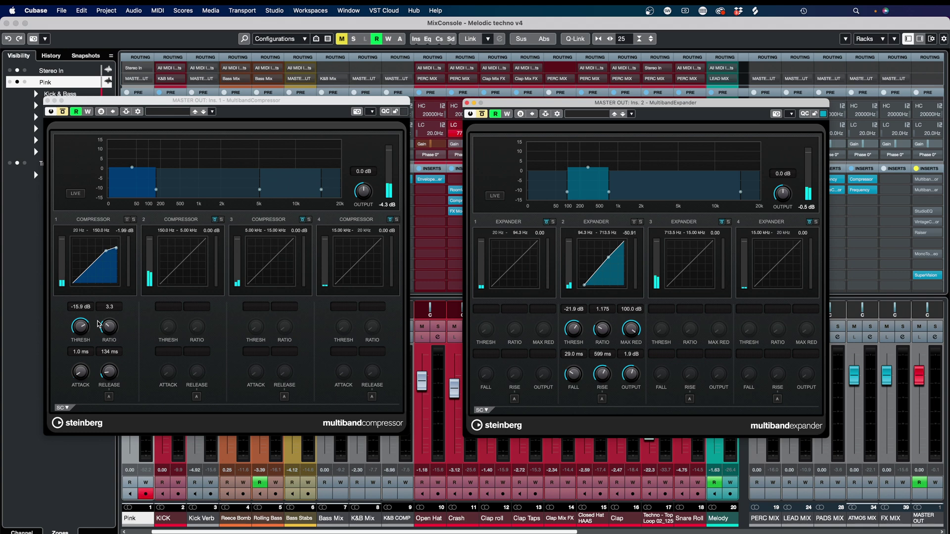
Step: Close the MixConsole, solo the Kick & Bass folder and start playback from bar 33
click(7, 23)
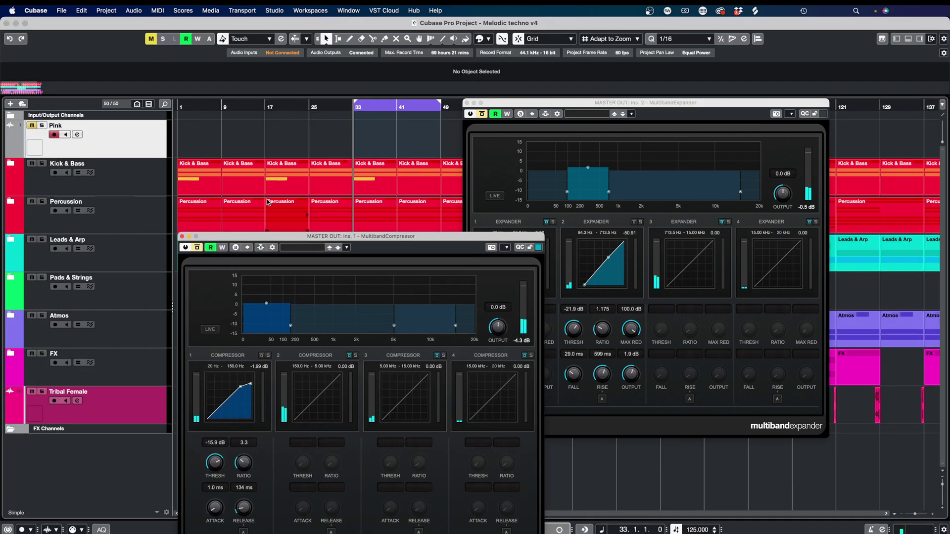
click(43, 163)
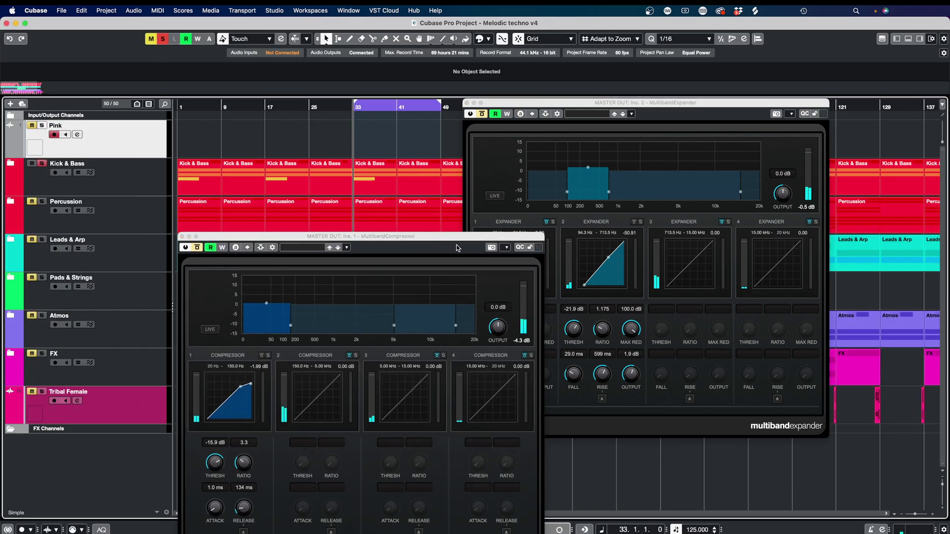
drag(445, 235, 327, 112)
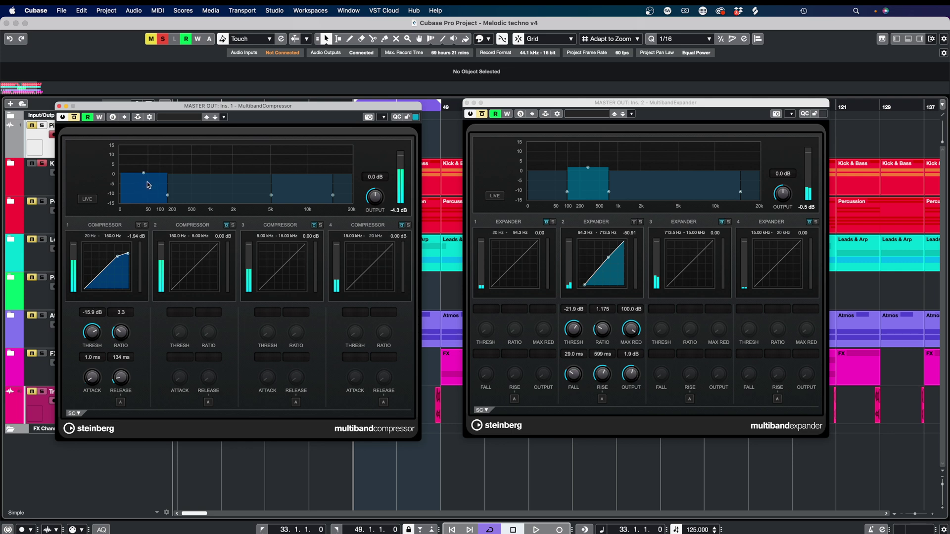
mouse_move(145, 175)
key(space)
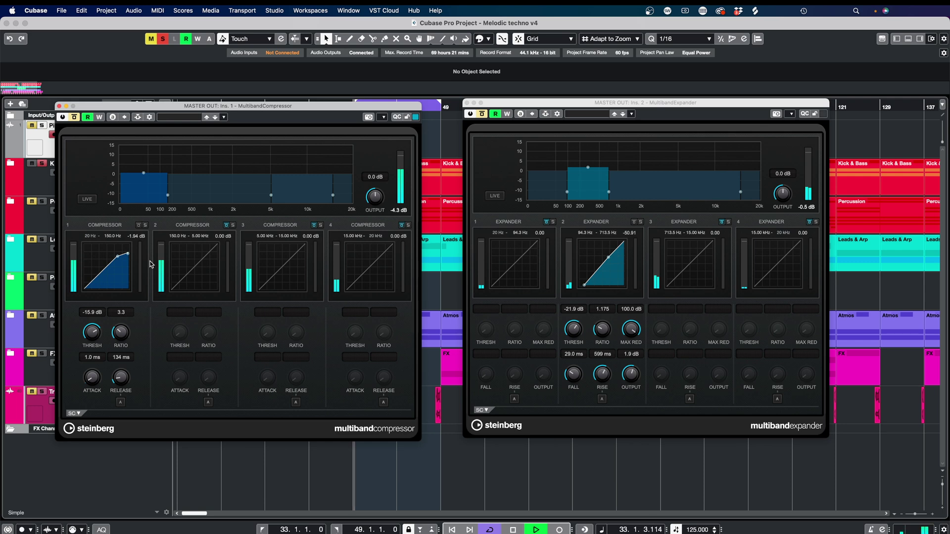
Step: A/B the master multiband compressor while playing, then stop with the playhead back at bar 33
click(74, 118)
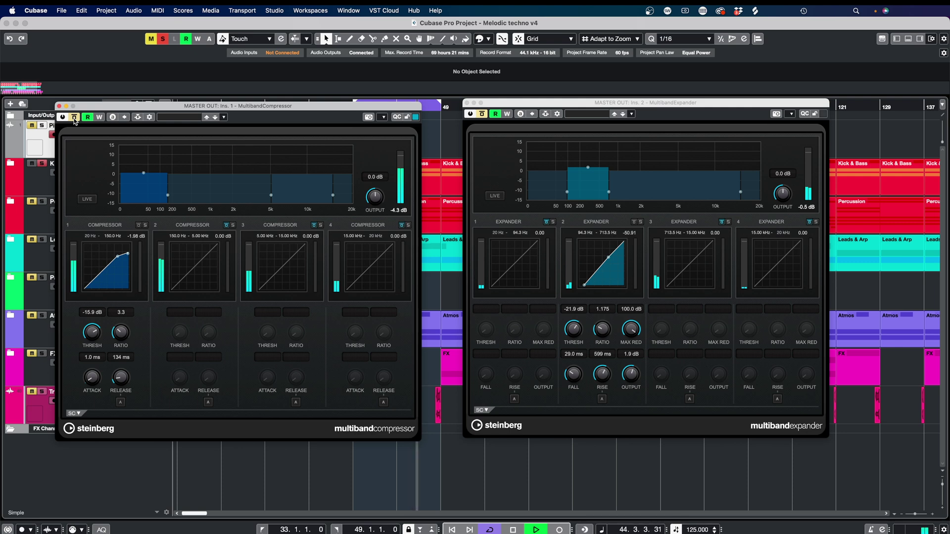
click(74, 117)
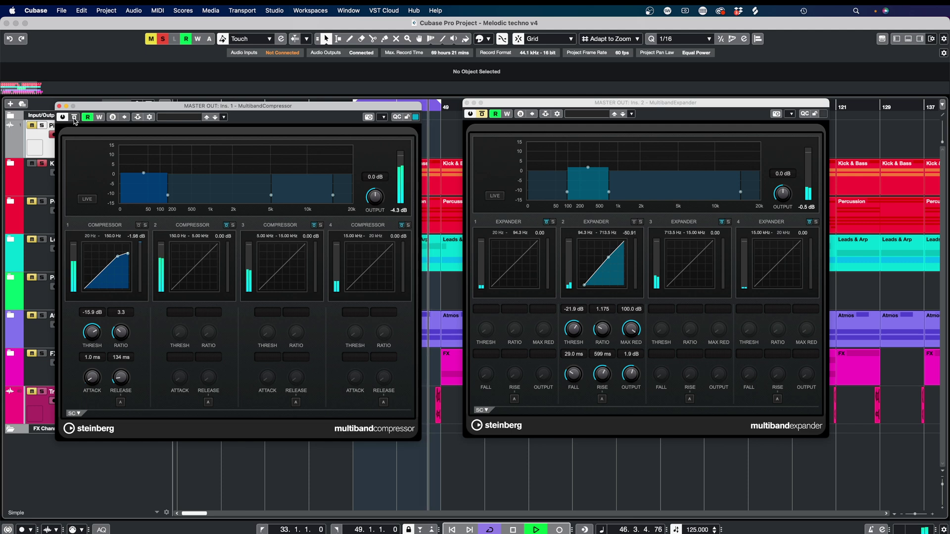
key(space)
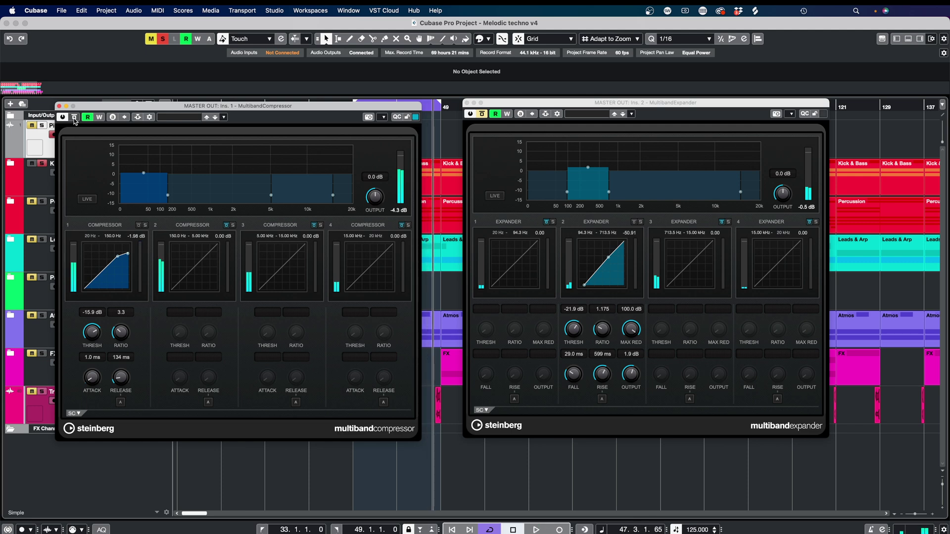
key(KP_1)
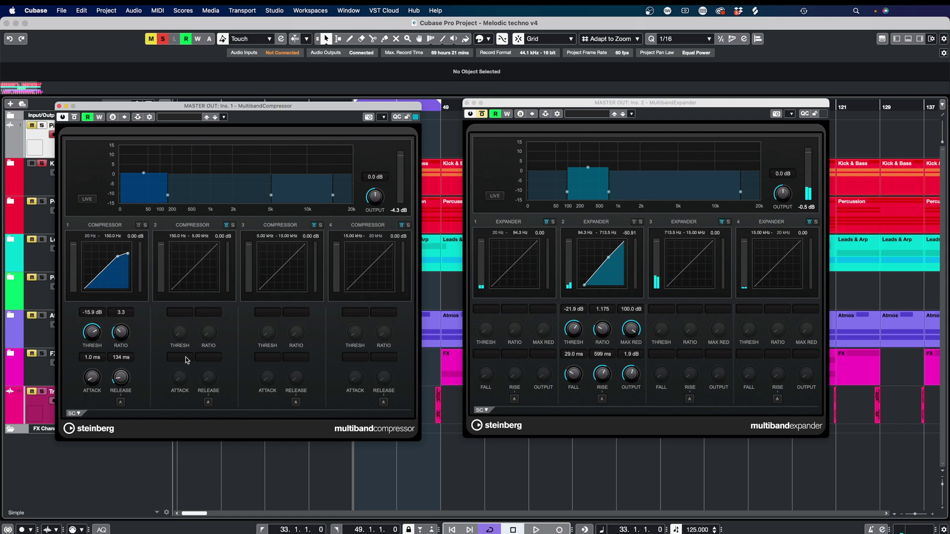
Step: Toggle the multiband expander on and off across two playback passes, ending with it active
mouse_move(583, 172)
key(space)
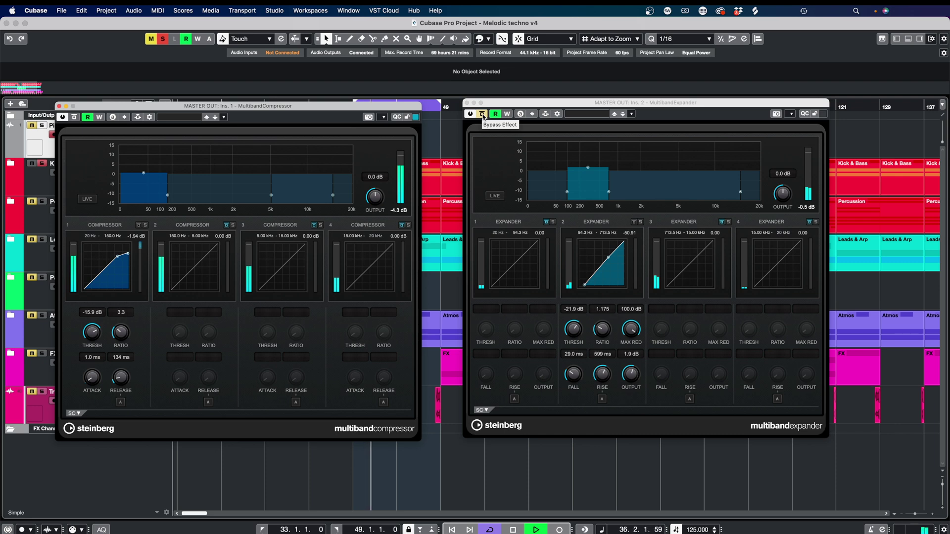
click(483, 115)
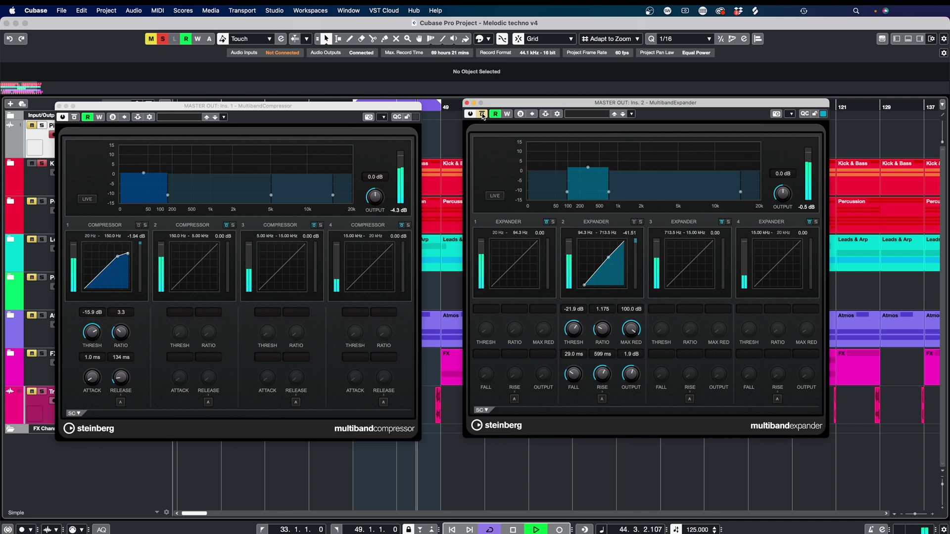
click(483, 115)
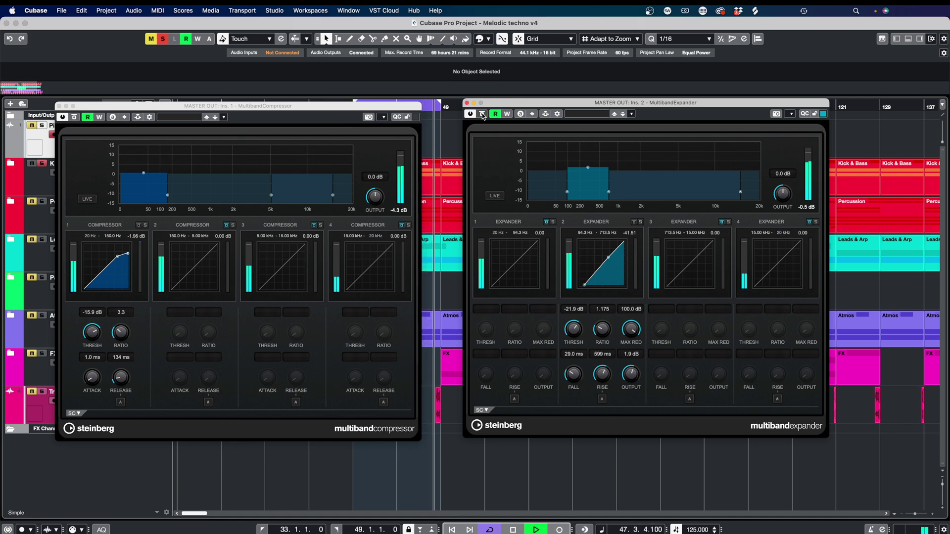
key(space)
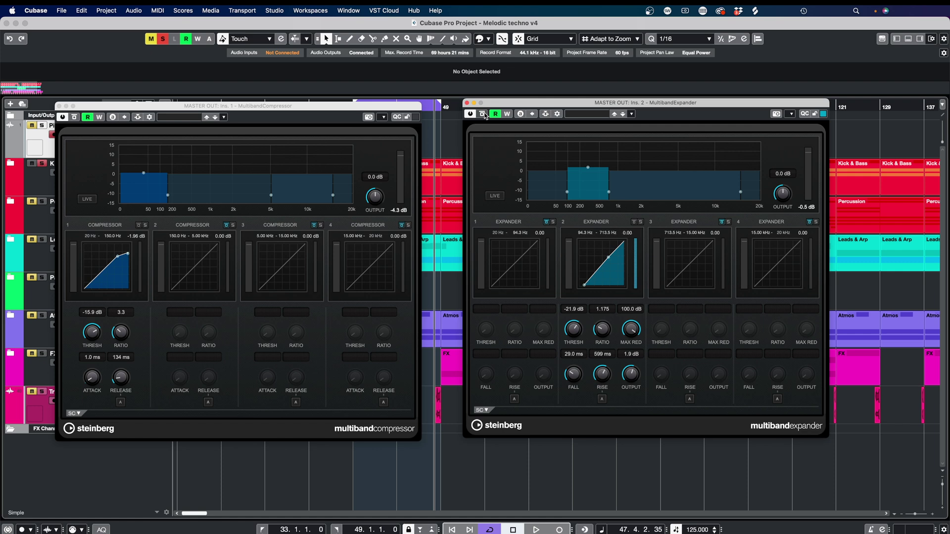
click(483, 114)
key(space)
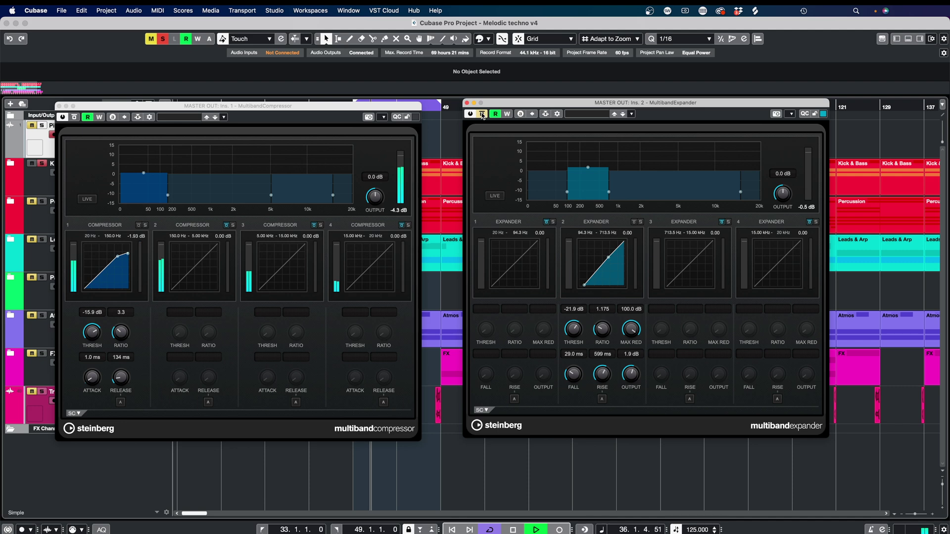
click(482, 115)
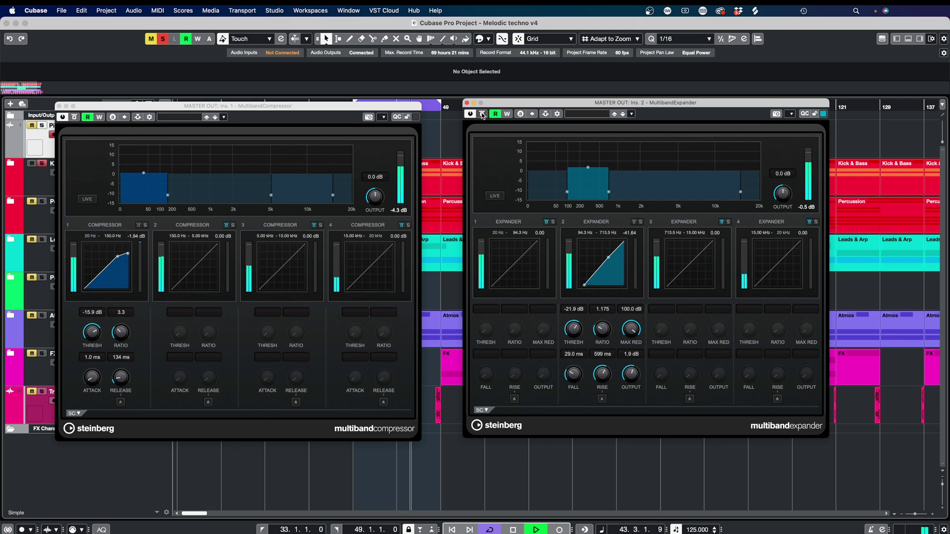
key(space)
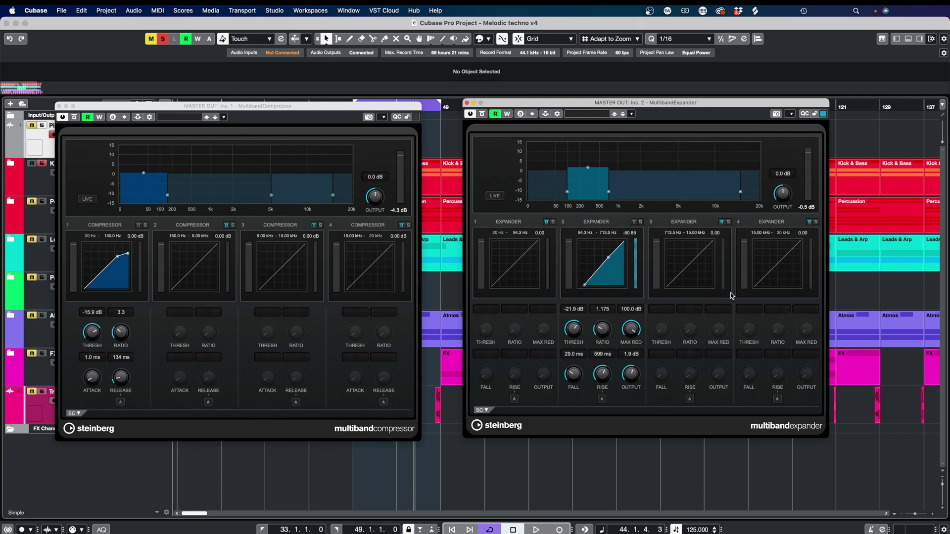
Step: Close the plug-in windows and loop bars 17–33 from the Kick & Bass event, playhead at bar 17
key(super+w)
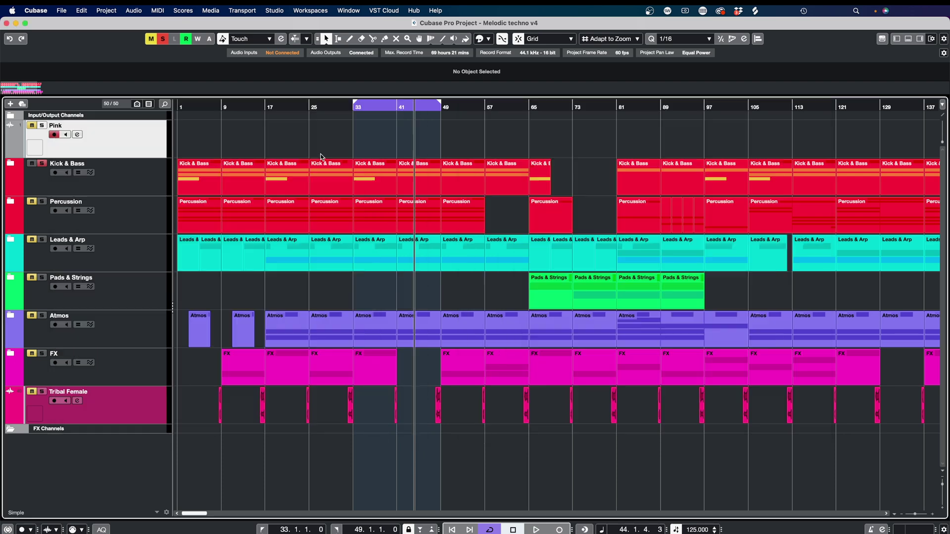
click(279, 186)
key(p)
key(KP_1)
Step: Expand and collapse the Kick & Bass folder, then reopen the MixConsole with F3
click(10, 167)
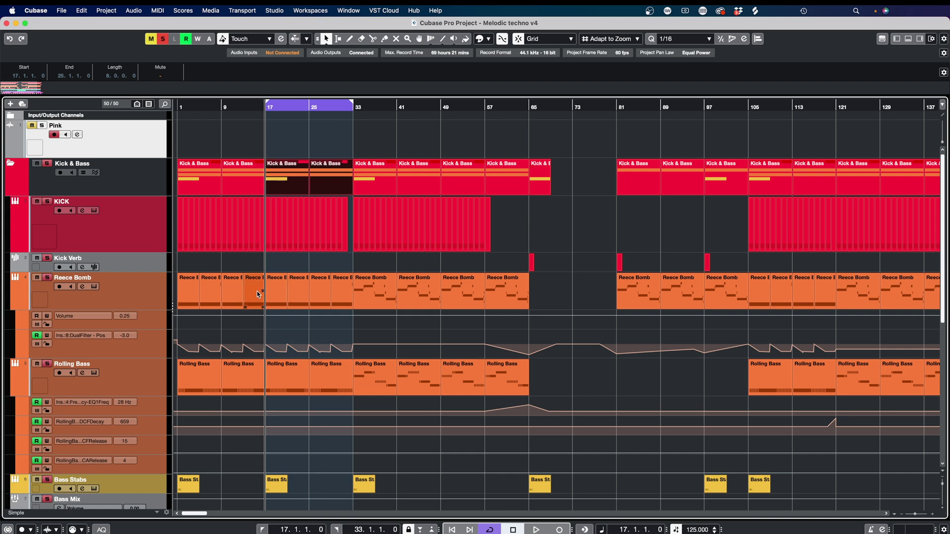
click(11, 166)
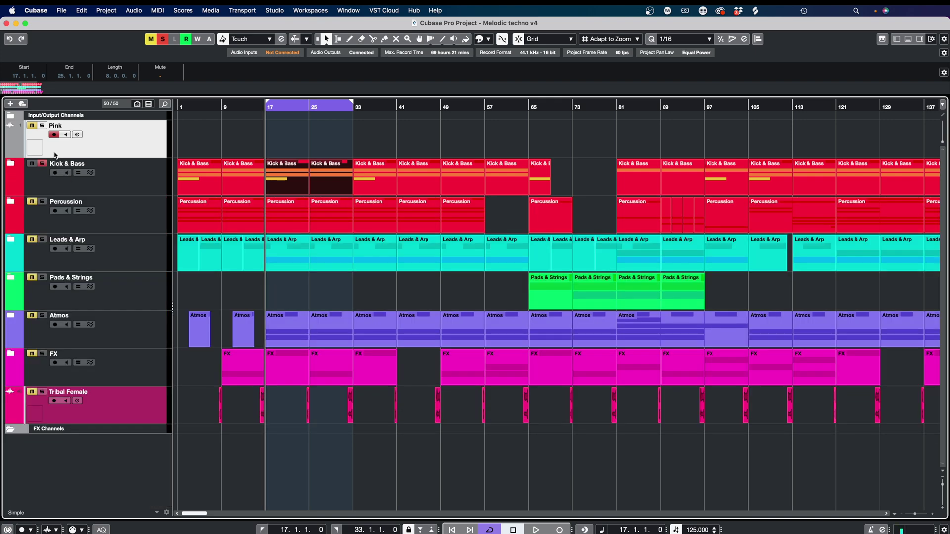
key(F3)
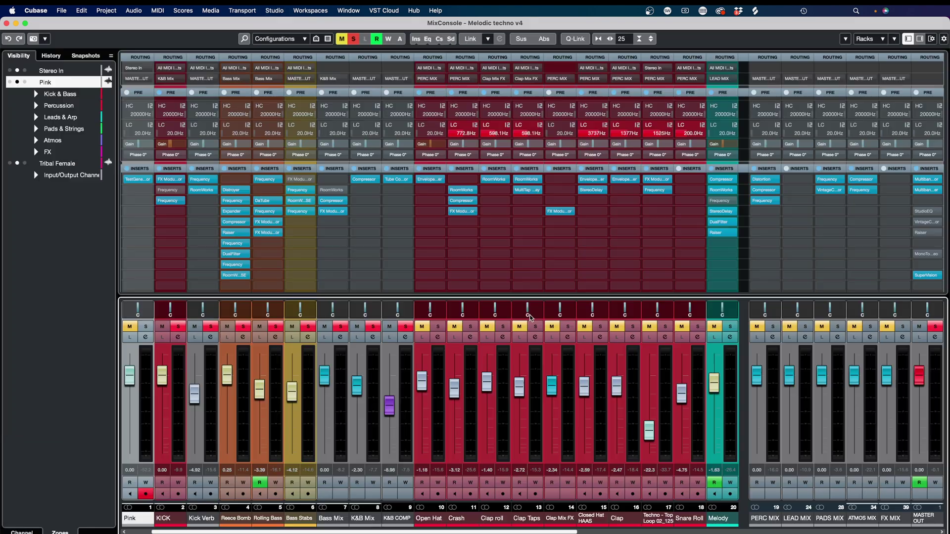
Step: Open the MASTER OUT StudioEQ and raise the 518 Hz band 2 gain to 0.4 dB
click(927, 233)
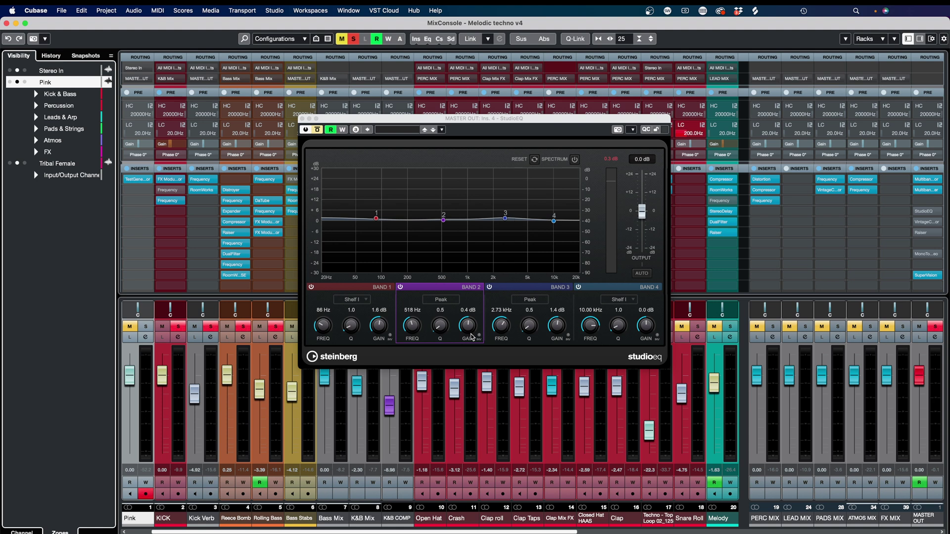
drag(467, 328, 465, 363)
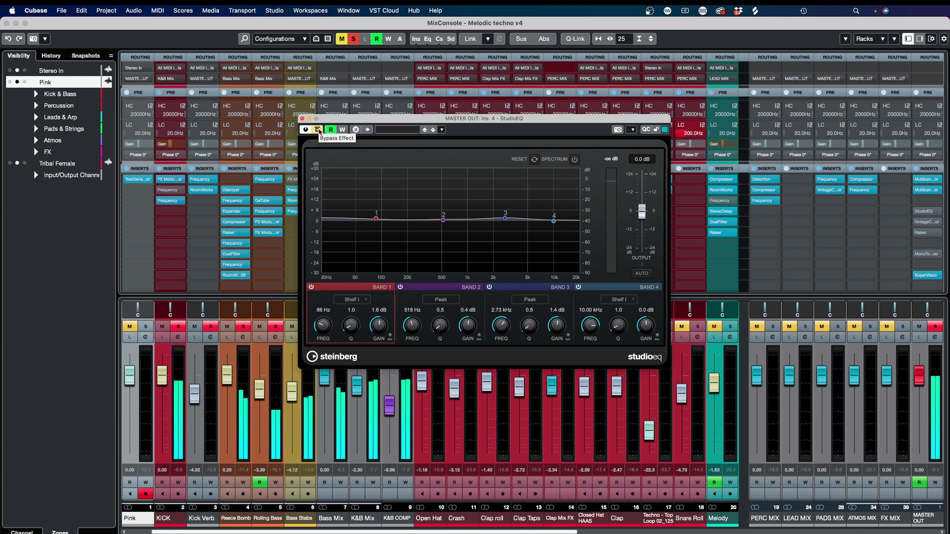
Step: Play the loop and A/B the master StudioEQ bypass, ending with the EQ active
key(space)
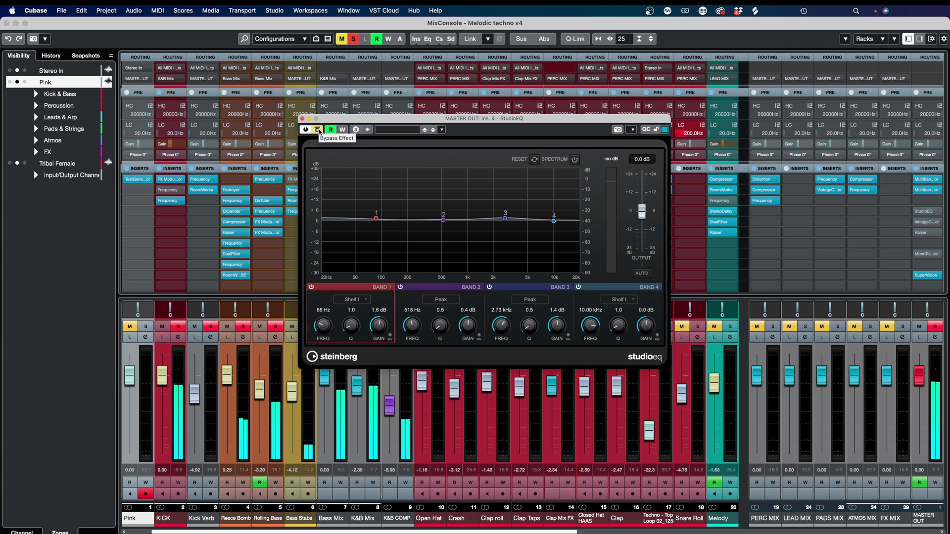
click(318, 130)
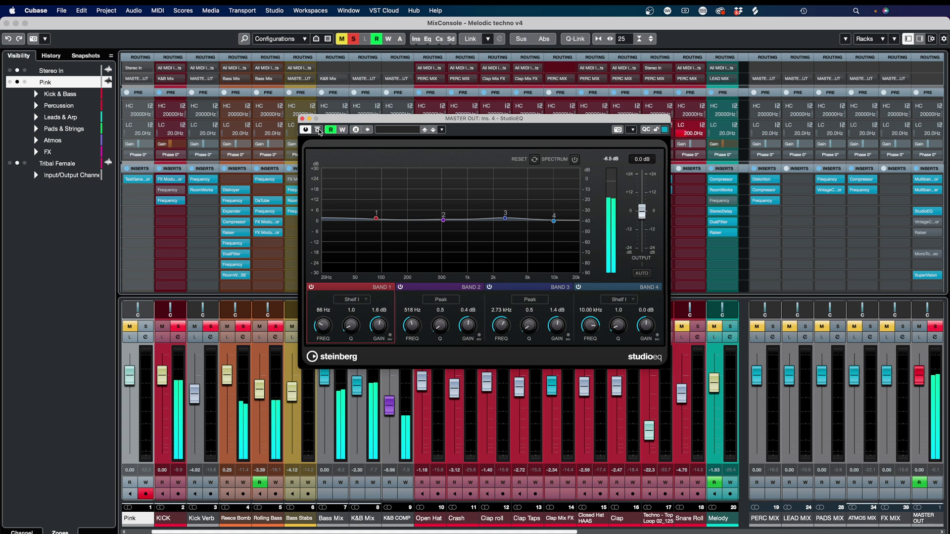
click(318, 130)
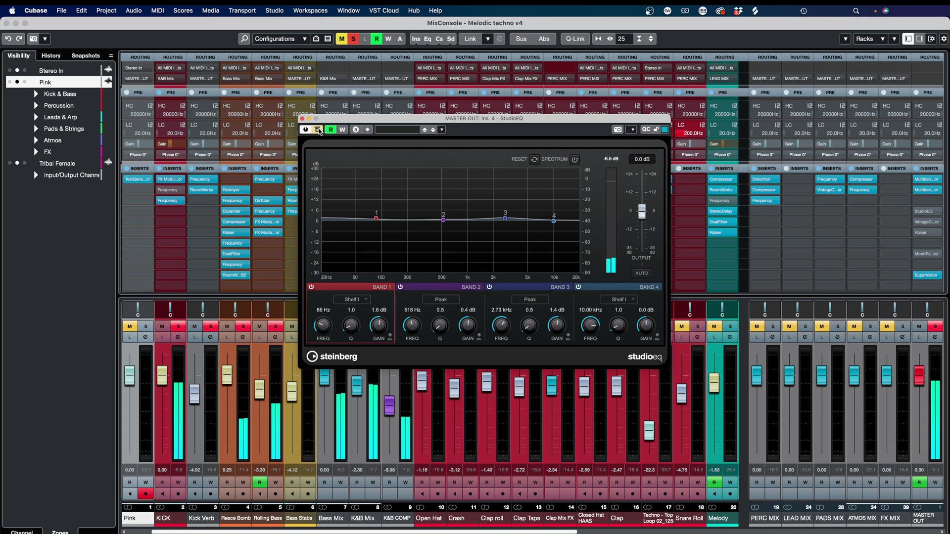
click(319, 130)
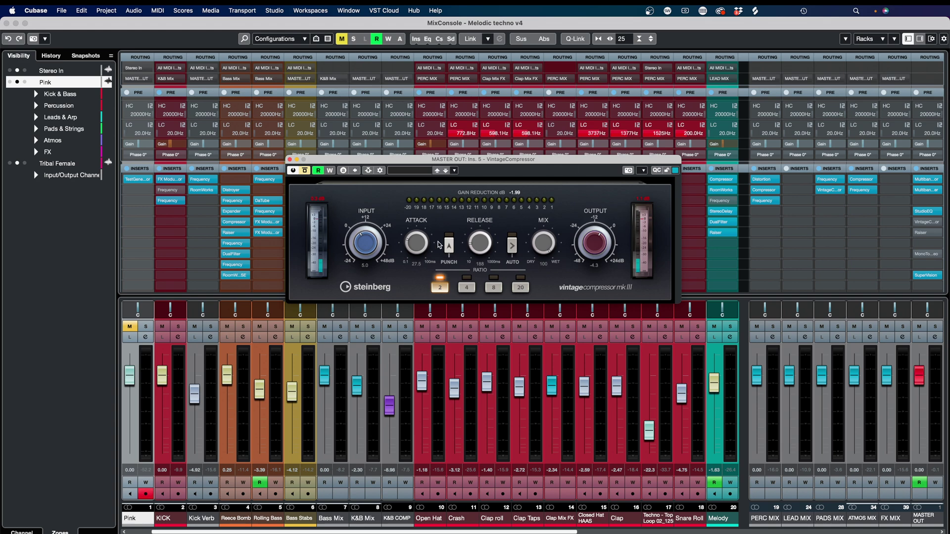
Step: Start playback and A/B the master Vintage Compressor several times, ending with it active
key(space)
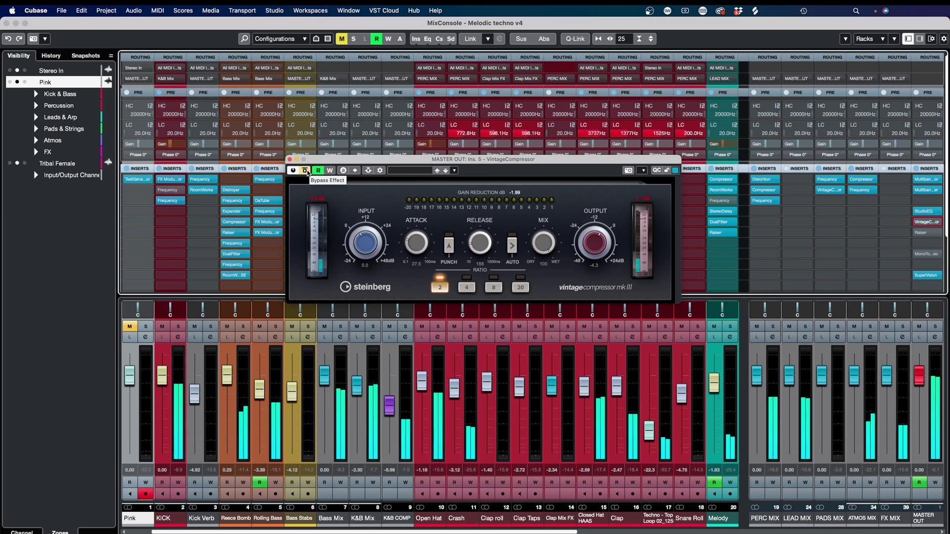
click(306, 171)
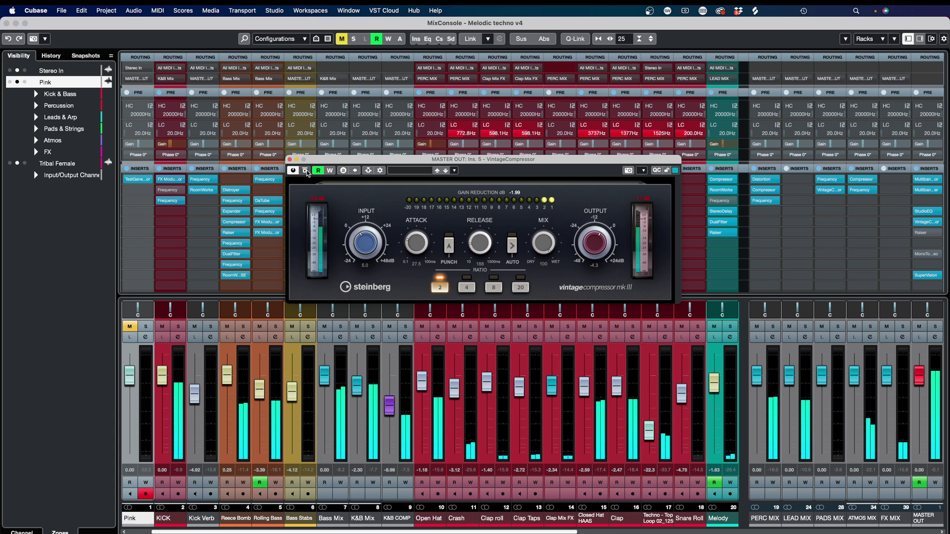
click(305, 172)
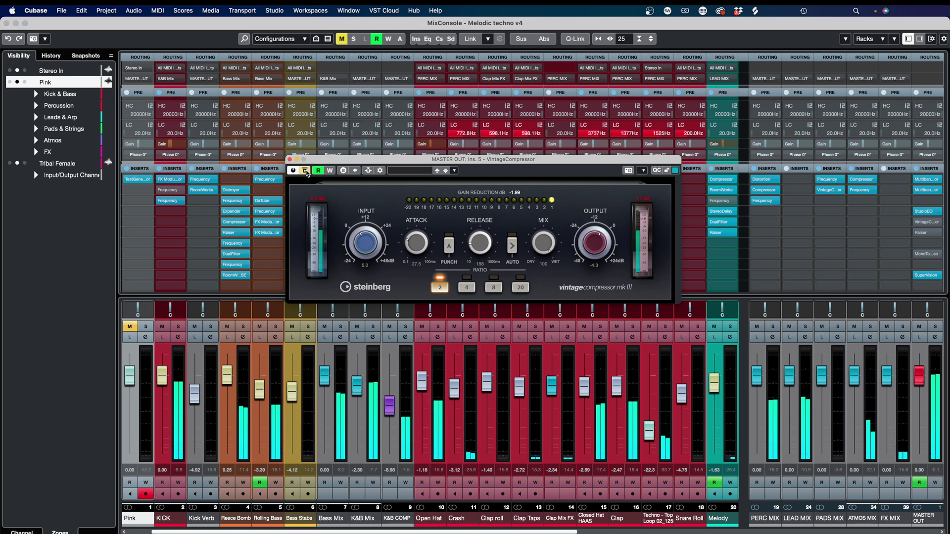
click(306, 172)
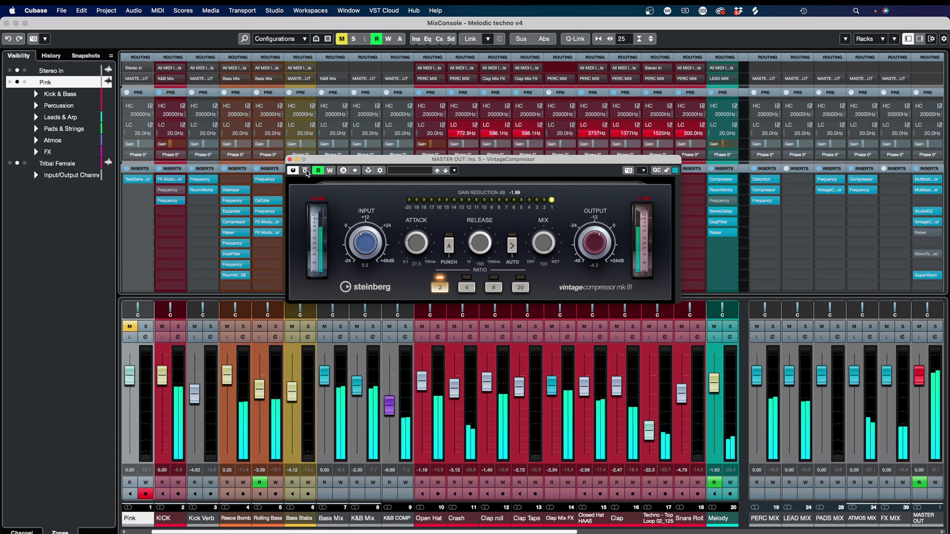
click(306, 171)
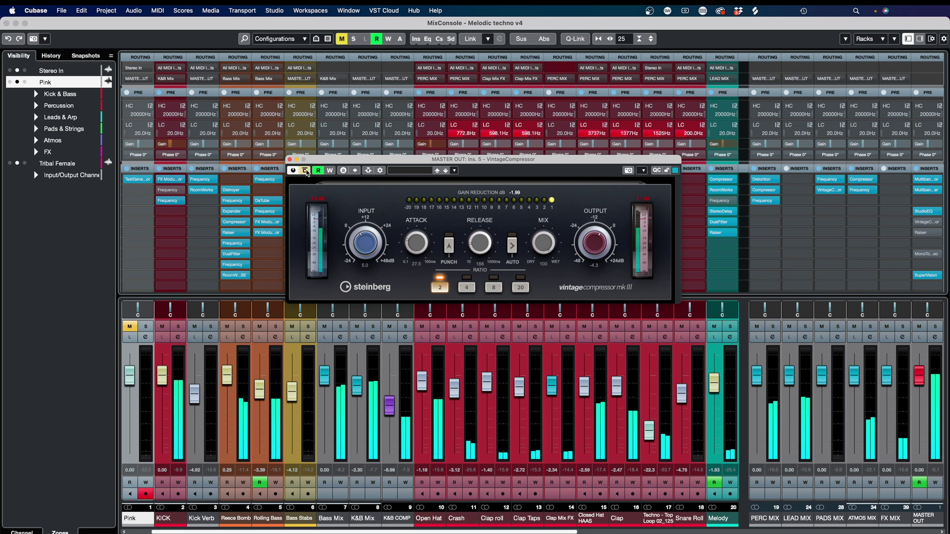
click(306, 171)
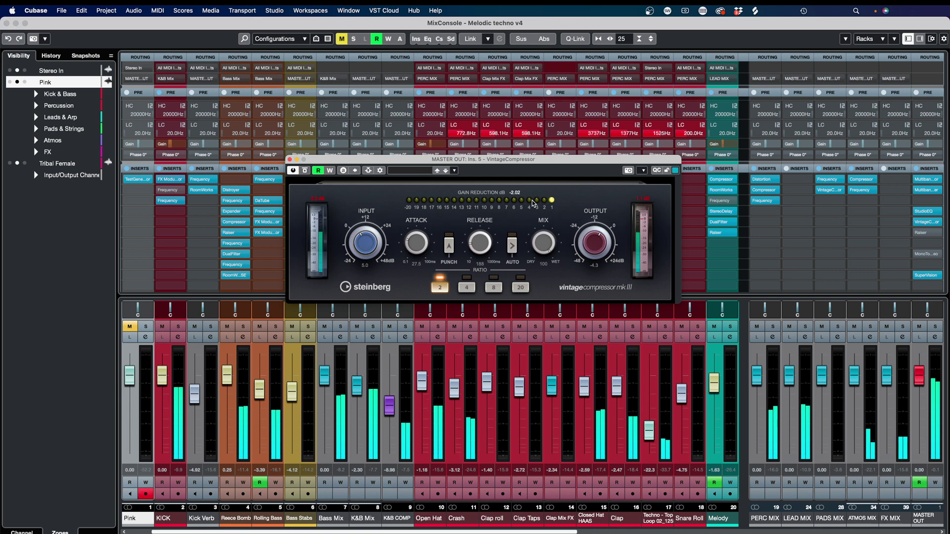
Step: Restart playback, close the Vintage Compressor editor and centre the Raiser limiter window in the MixConsole
key(space)
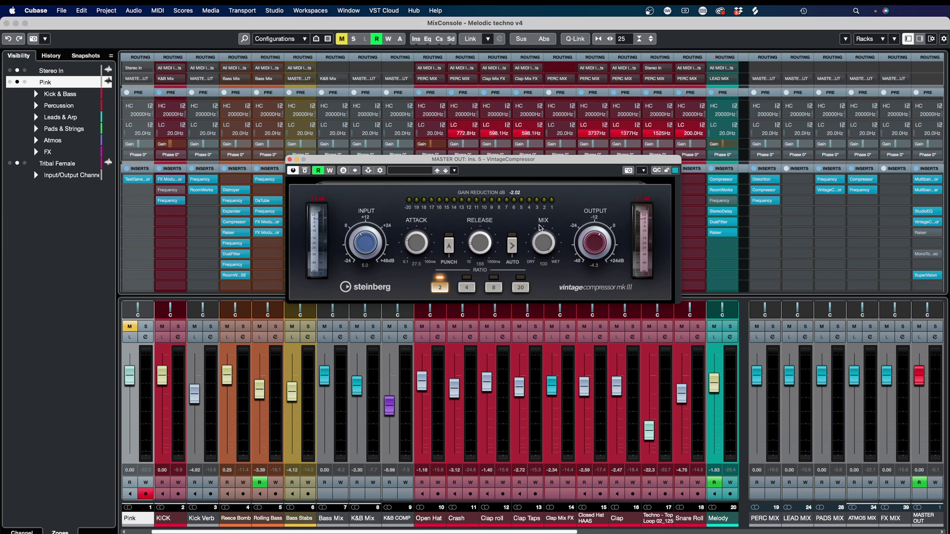
key(space)
click(290, 160)
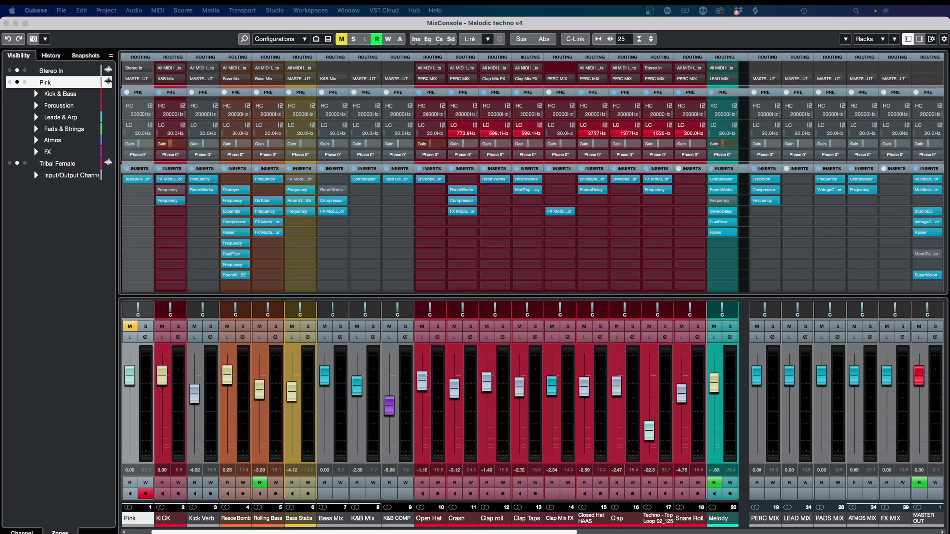
drag(800, 113, 324, 111)
Step: Start playback to watch Raiser limit the master at 8.8 dB gain with a −0.1 dB ceiling
click(322, 121)
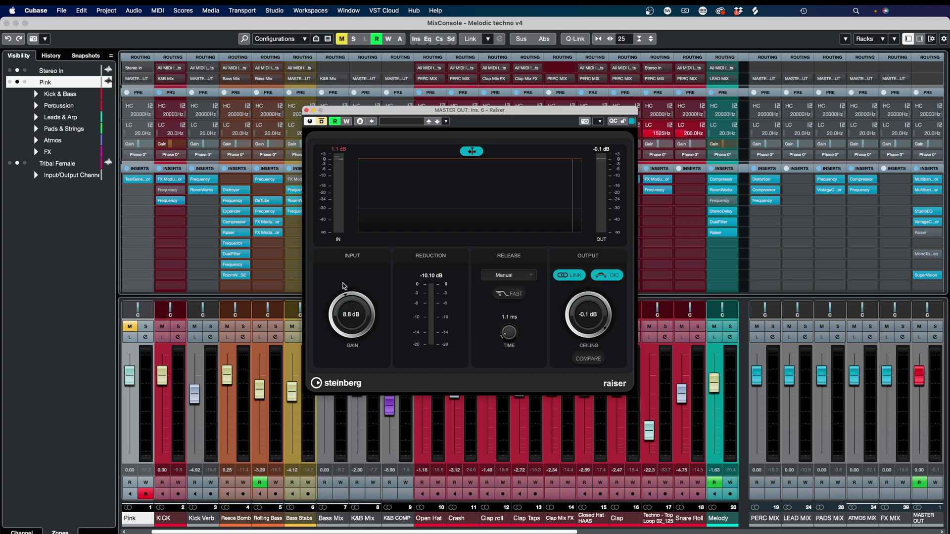
key(space)
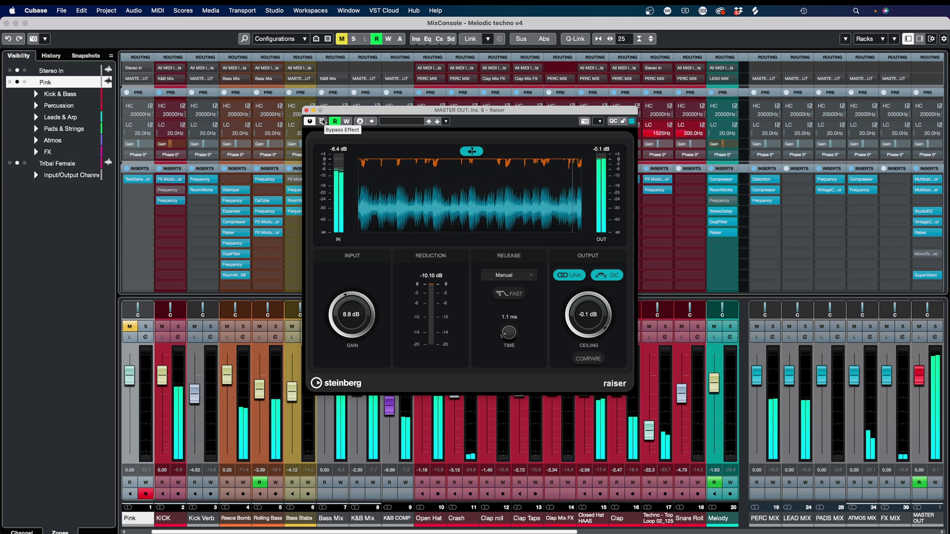
click(323, 122)
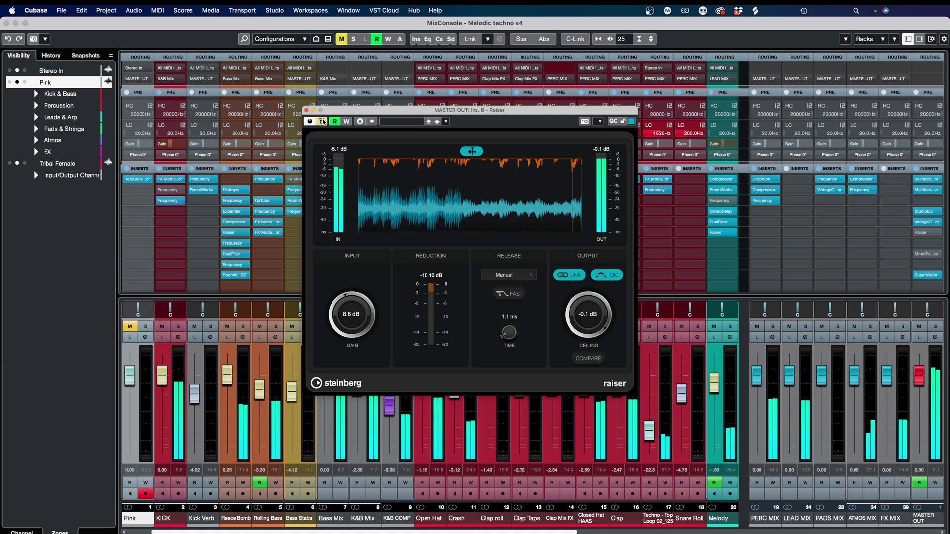
click(323, 122)
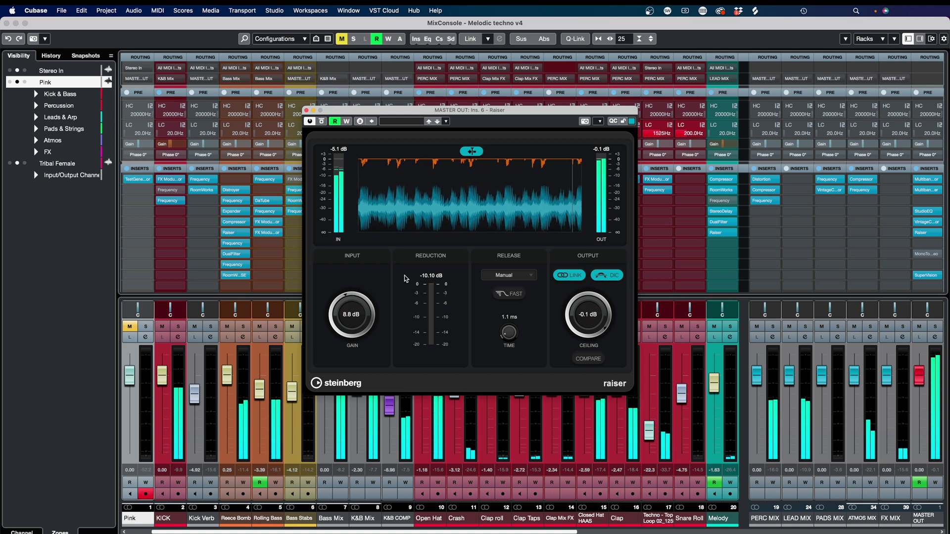
click(589, 359)
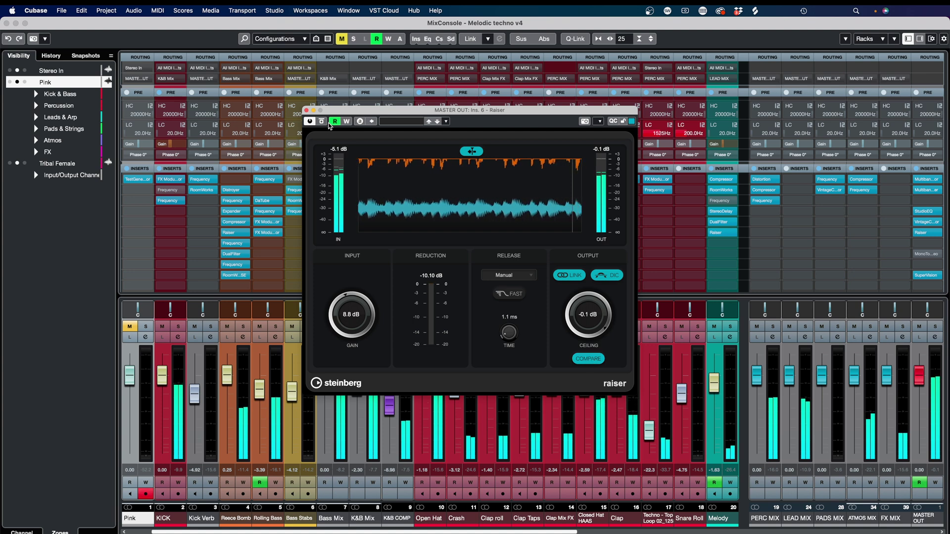
click(322, 122)
click(322, 122)
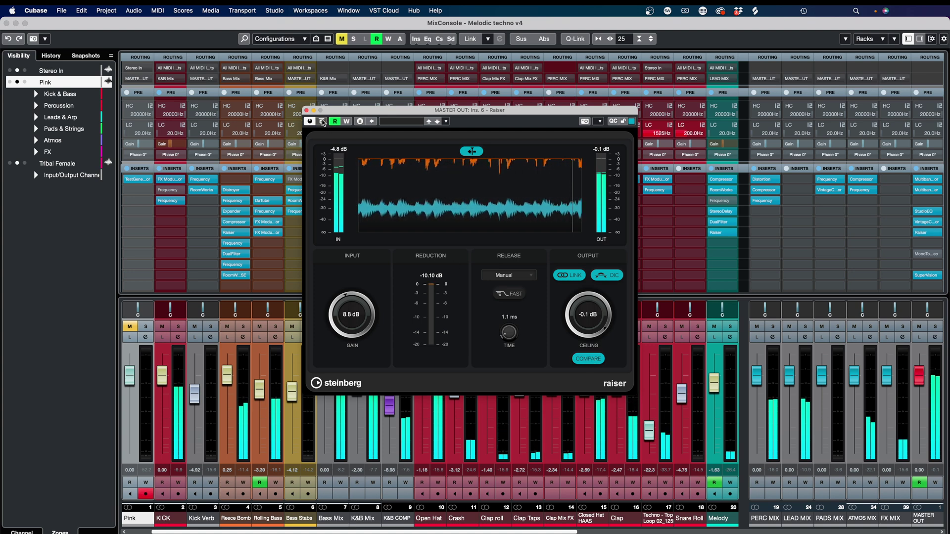
click(587, 359)
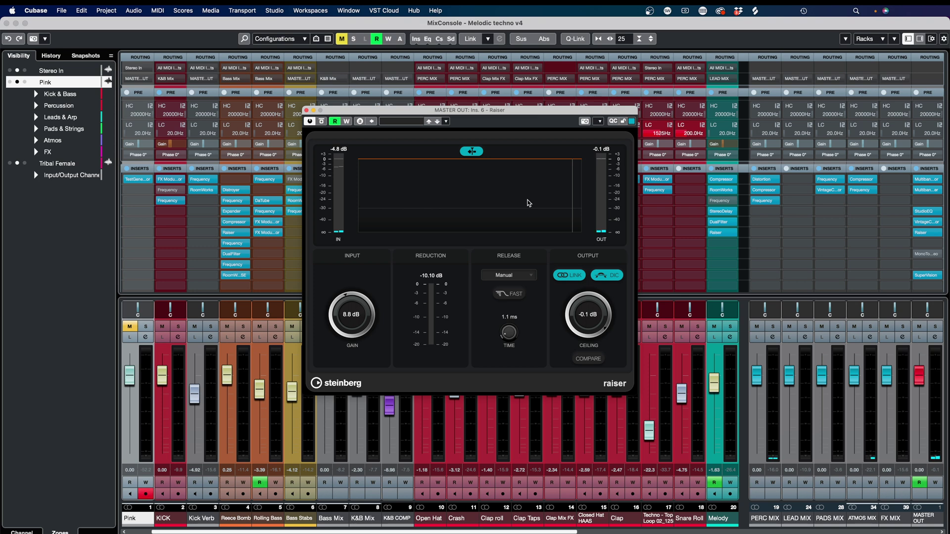
Step: Open and close the master's MultibandCompressor and MultibandExpander editors, then close the Raiser window
click(709, 229)
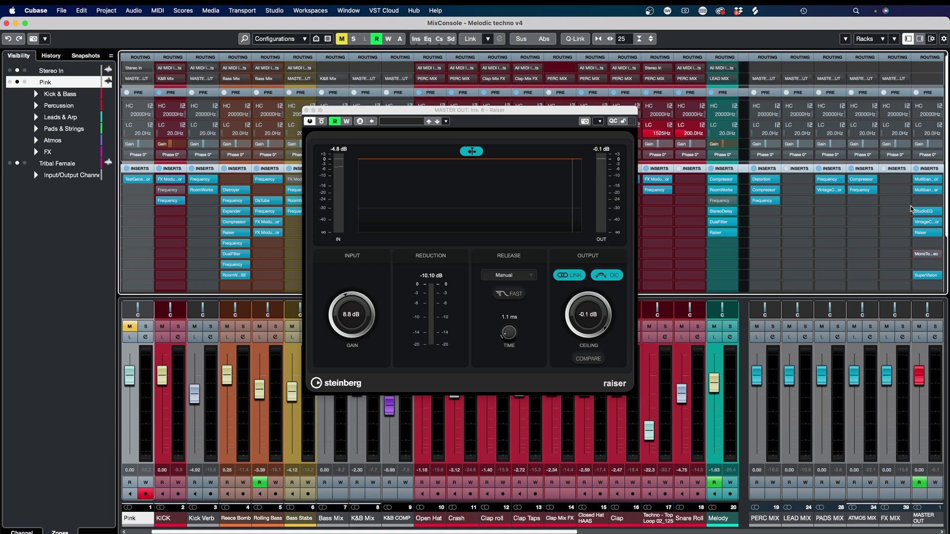
click(927, 182)
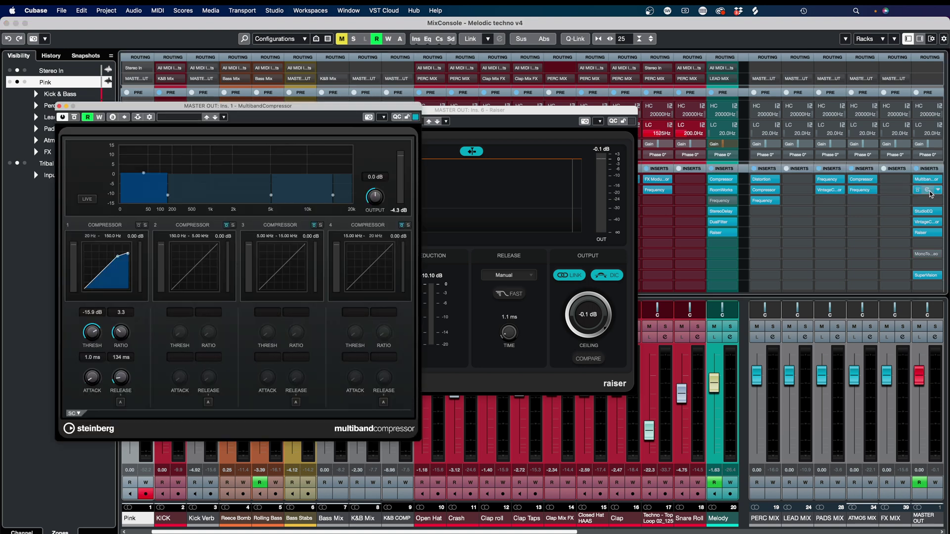
click(928, 190)
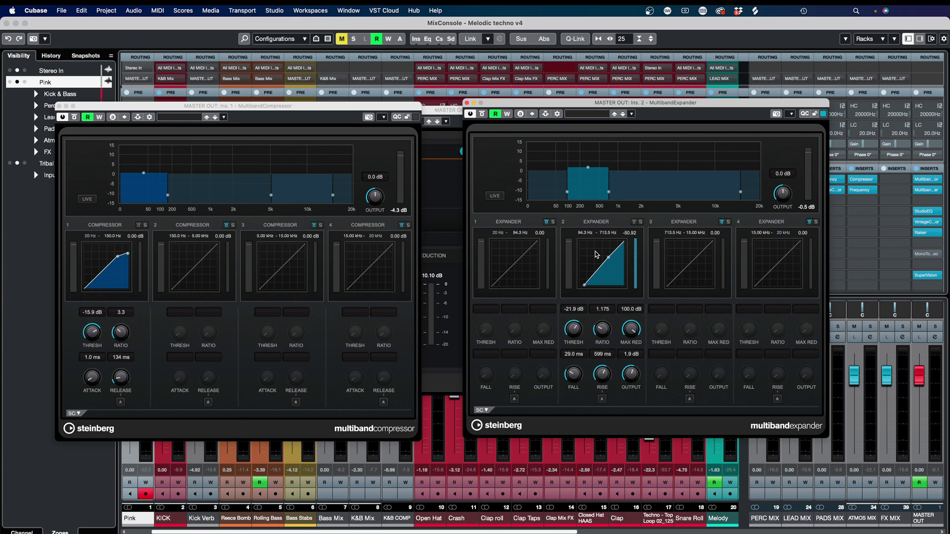
click(467, 103)
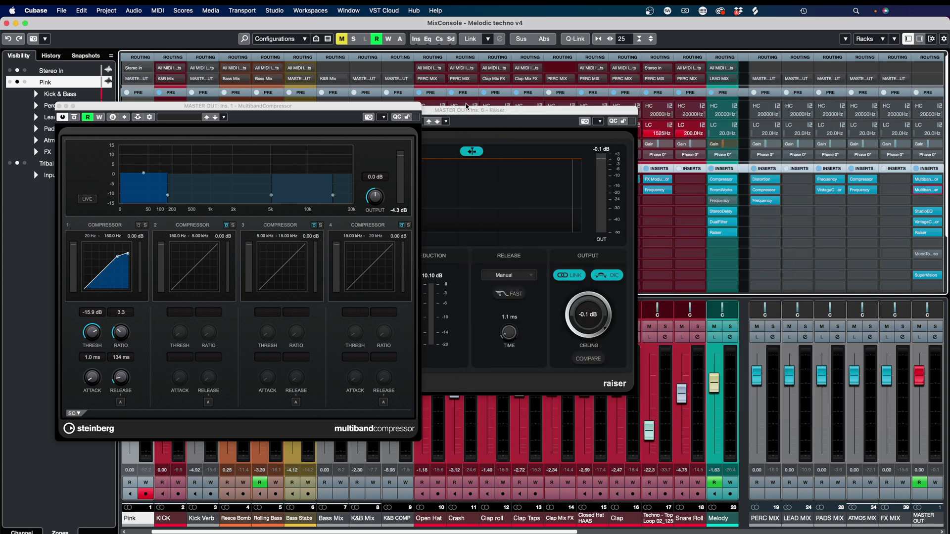
click(59, 106)
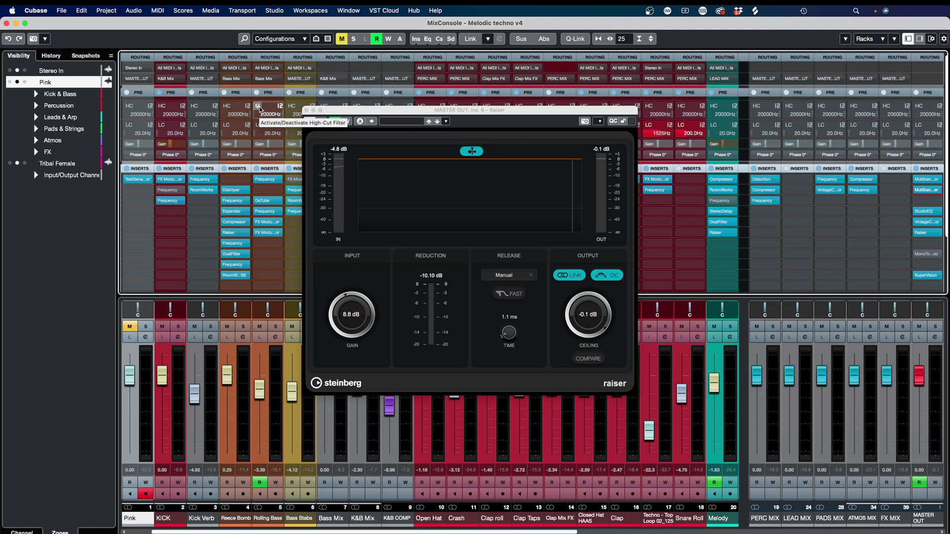
click(307, 109)
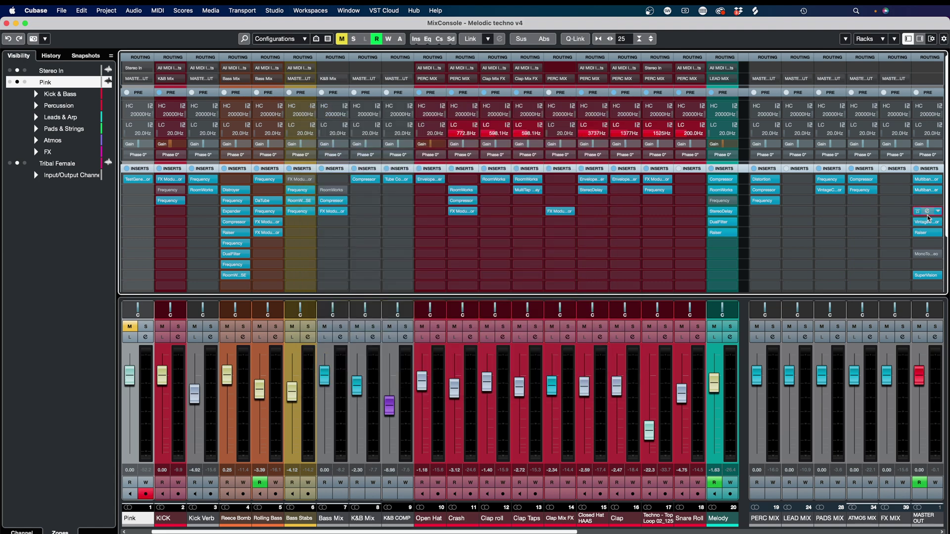
click(927, 212)
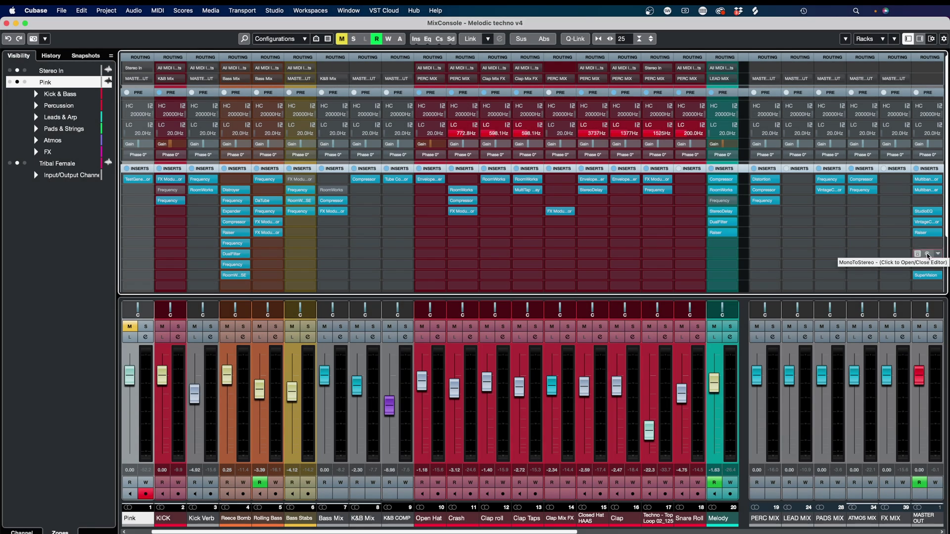
Step: Open MASTER OUT's MonoToStereo and, during playback, switch mono on and off twice, ending bypassed
click(927, 254)
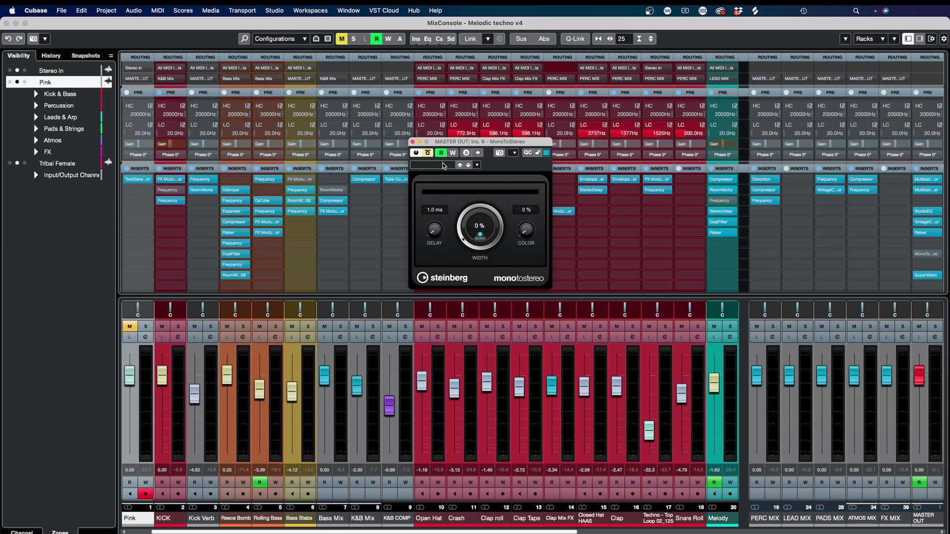
drag(460, 141, 543, 145)
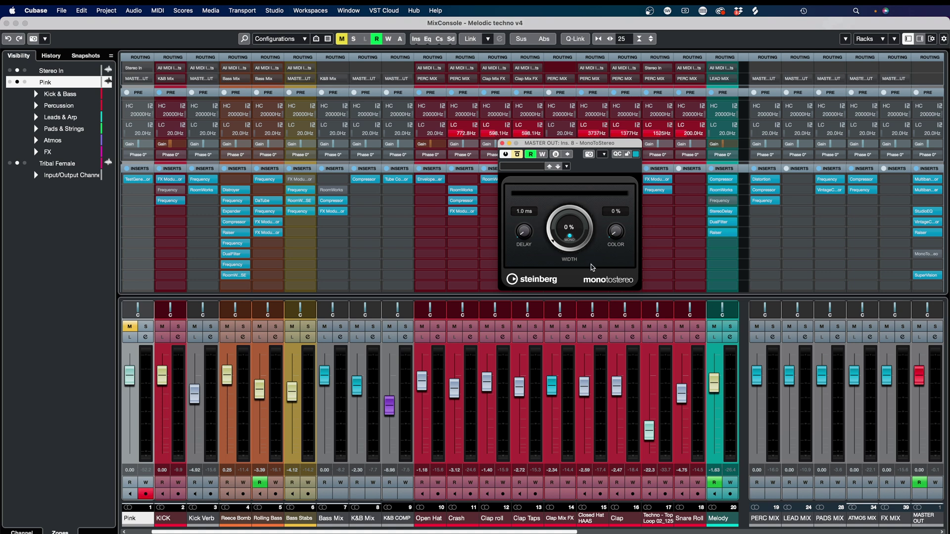
key(space)
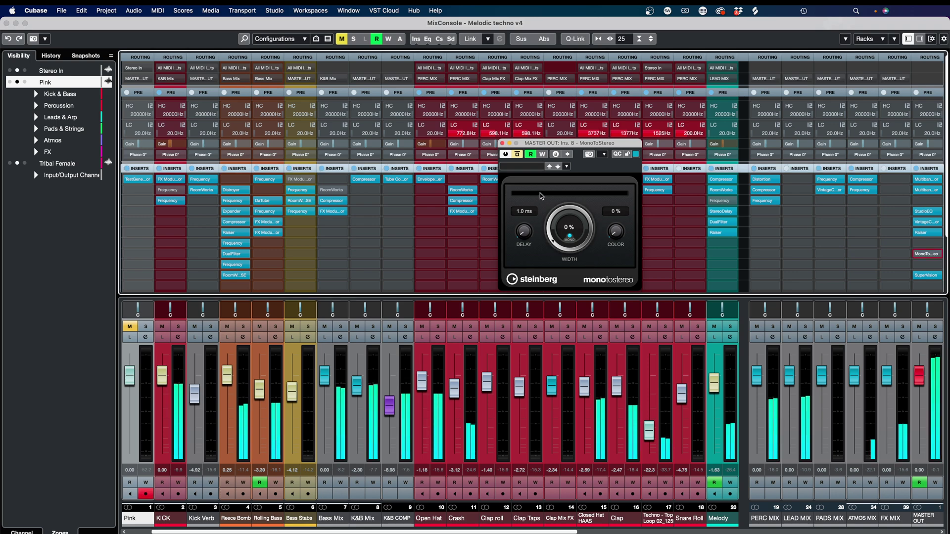
click(517, 155)
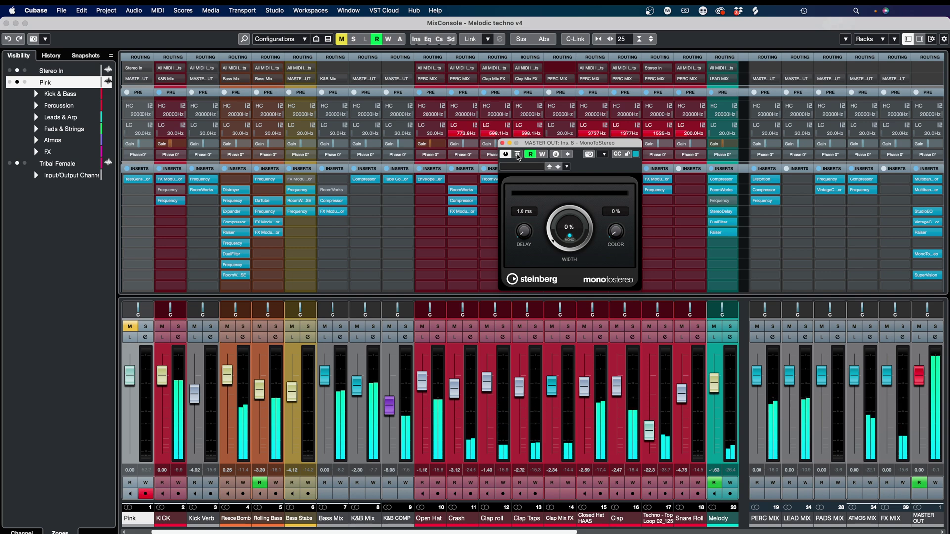
click(517, 155)
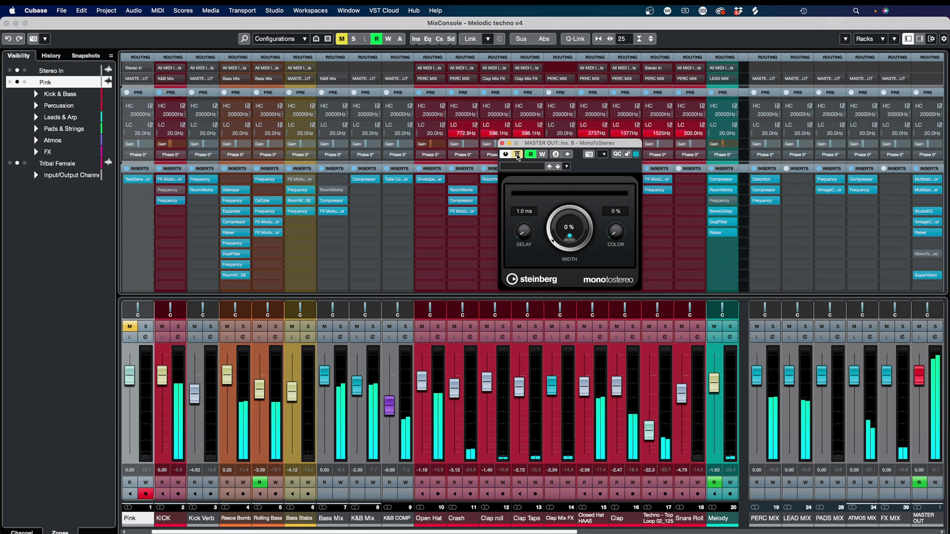
click(517, 155)
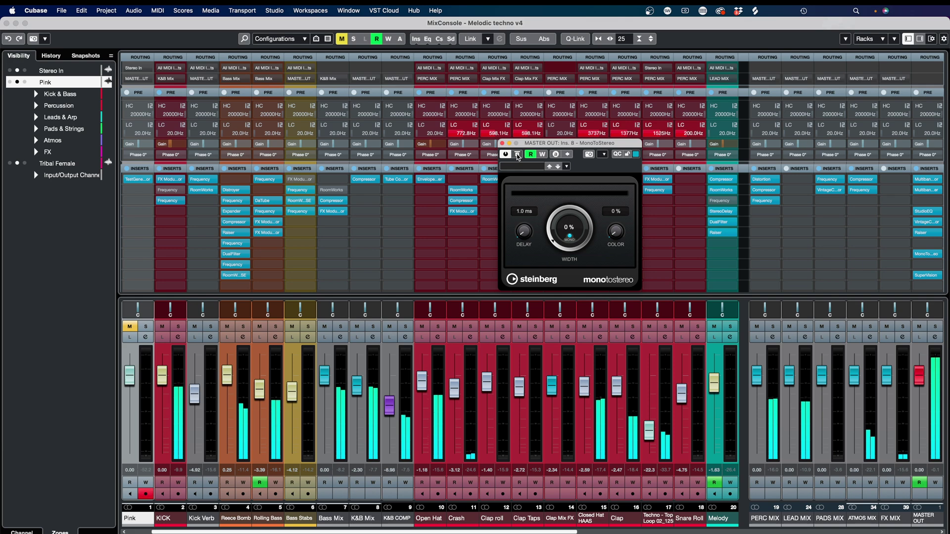
click(517, 155)
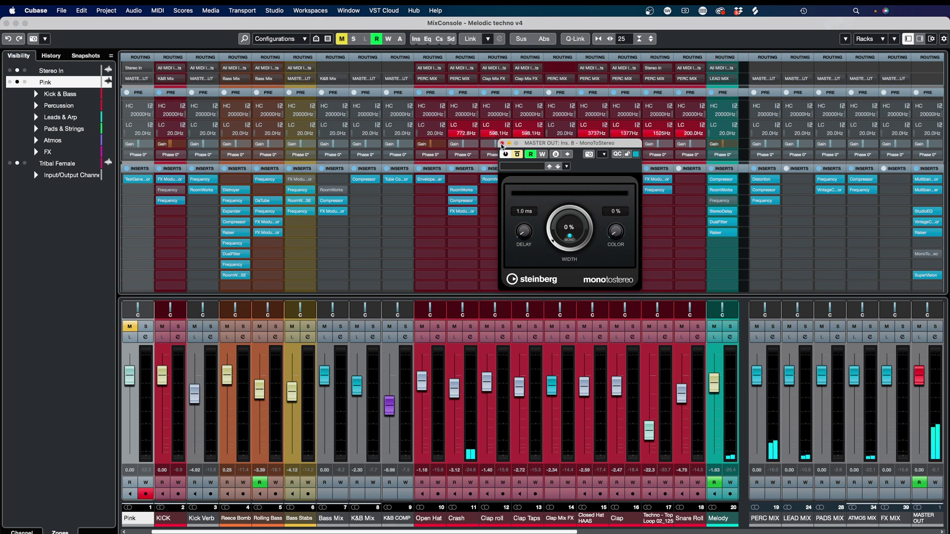
Step: Close the MASTER OUT MonoToStereo editor window
click(502, 144)
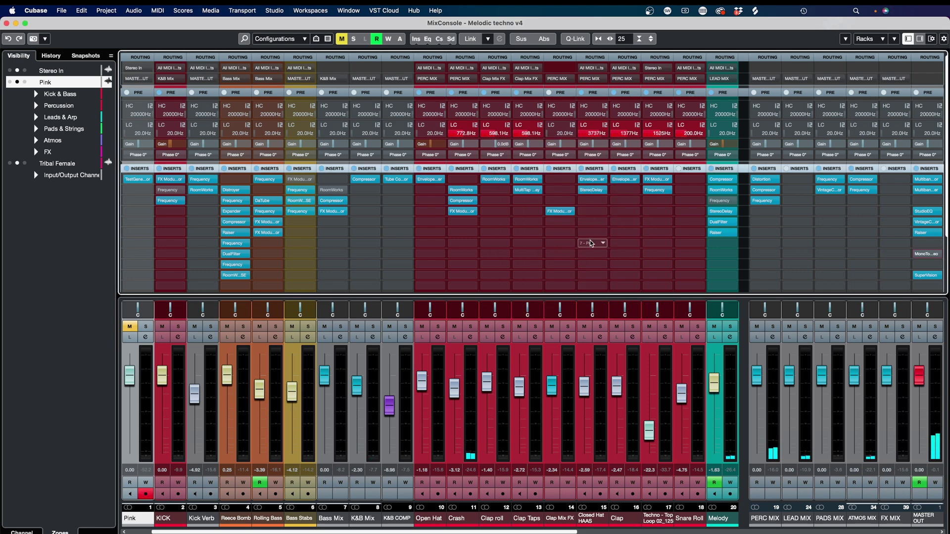